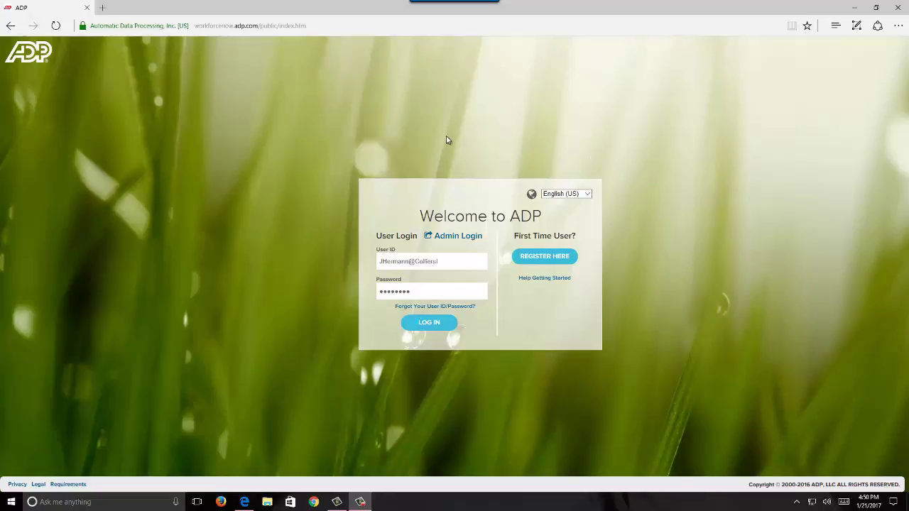
Step: Log in to ADP Workforce Now with the User ID and password
{"action": "left_click", "coordinate": [434, 323]}
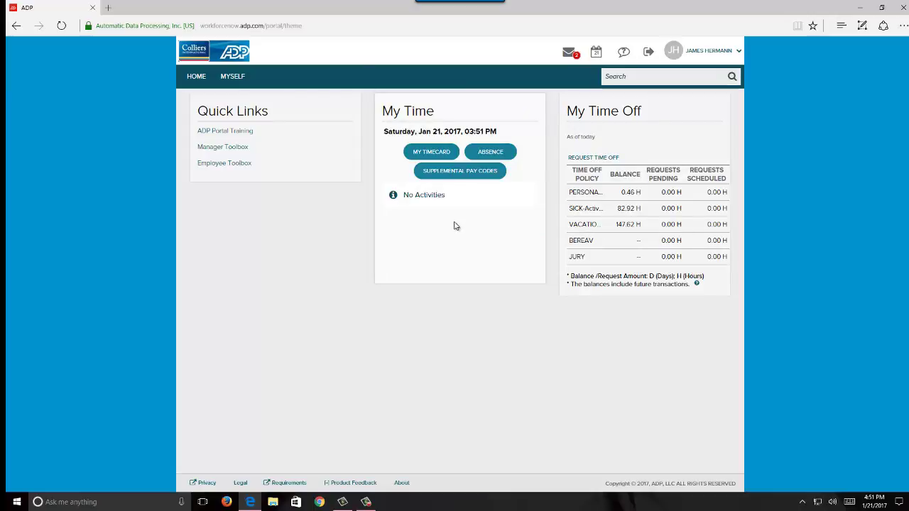
Step: Start an absence report from My Time, then cancel it
{"action": "left_click", "coordinate": [490, 153]}
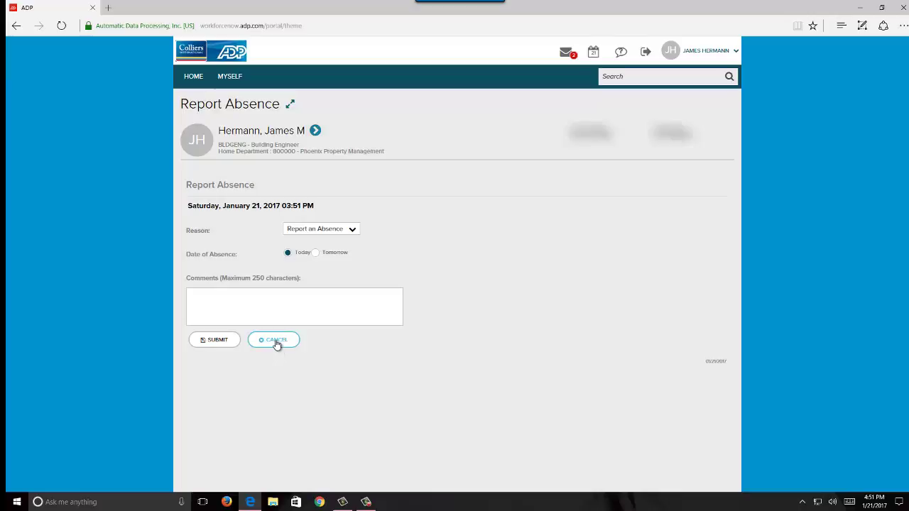
{"action": "left_click", "coordinate": [276, 342]}
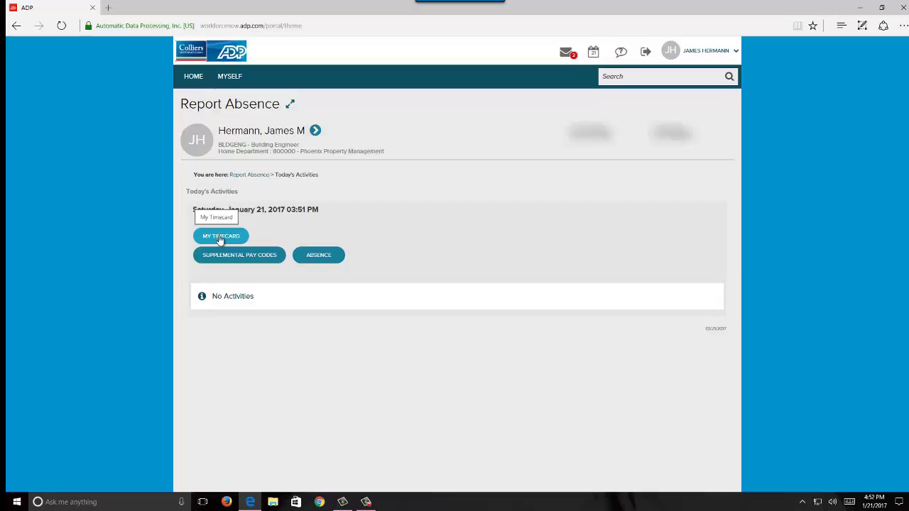
Step: Open My Timecard for the 1/23/2017–2/5/2017 pay period and select the Monday 01/23 row
{"action": "left_click", "coordinate": [221, 239]}
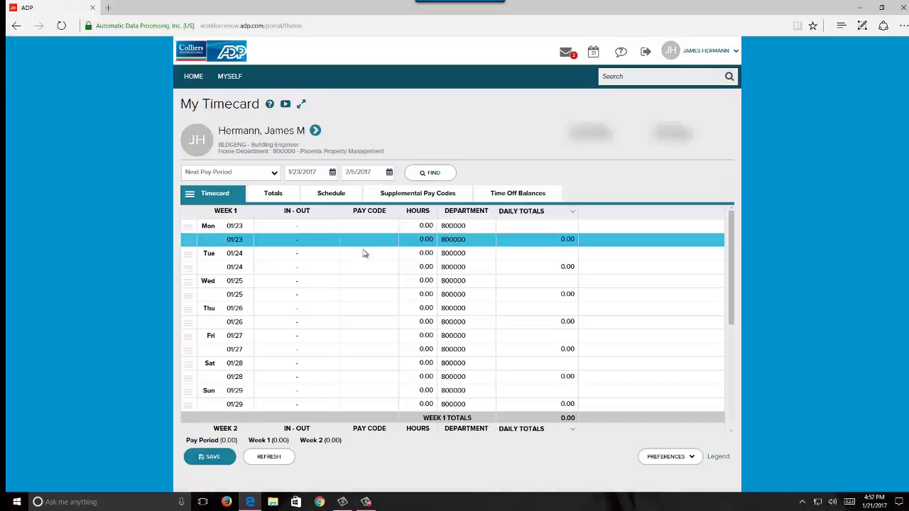
{"action": "mouse_move", "coordinate": [731, 236]}
{"action": "left_mouse_down"}
{"action": "mouse_move", "coordinate": [743, 343]}
{"action": "mouse_move", "coordinate": [732, 224]}
{"action": "mouse_move", "coordinate": [728, 332]}
{"action": "mouse_move", "coordinate": [732, 339]}
{"action": "mouse_move", "coordinate": [725, 224]}
{"action": "left_mouse_up"}
{"action": "left_click", "coordinate": [254, 230]}
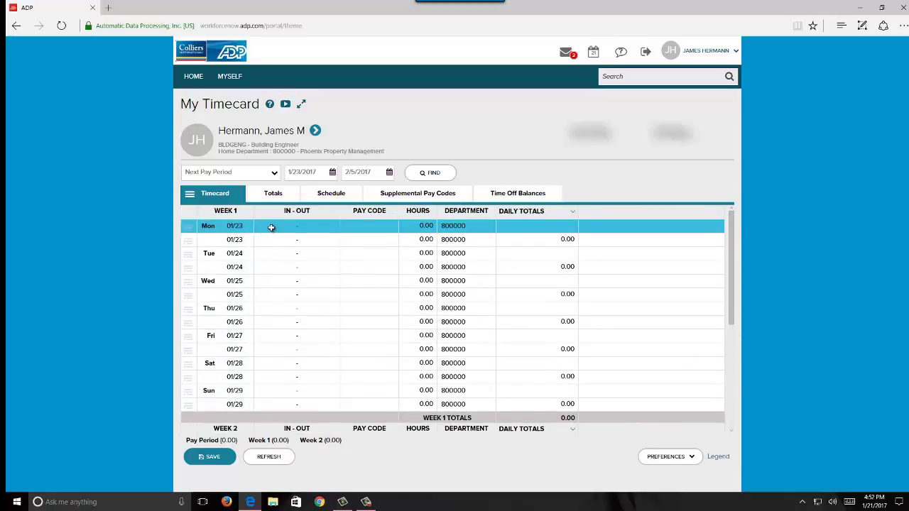
Step: Enter Monday 01/23's shifts as 07:30 AM–12:00 PM and 01:00 PM–06:30 PM
{"action": "left_click", "coordinate": [272, 226]}
{"action": "type", "text": "730"}
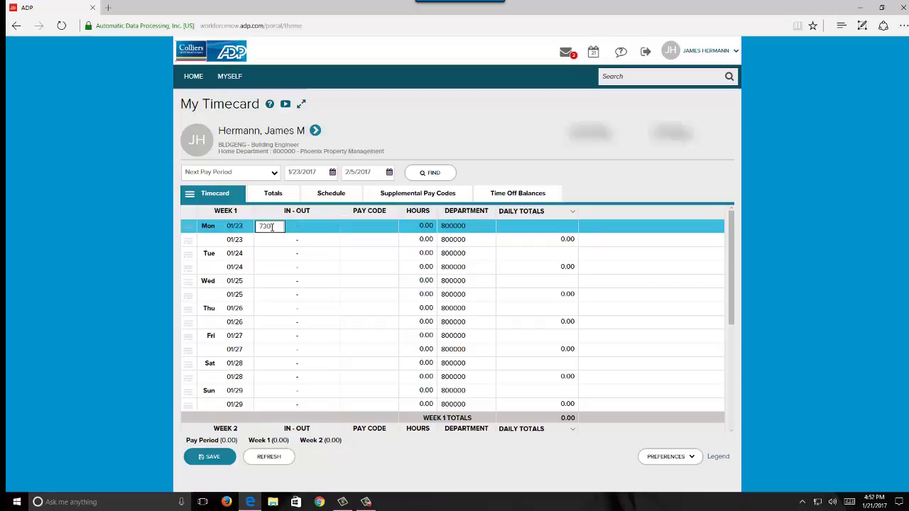
{"action": "type", "text": "a"}
{"action": "left_click", "coordinate": [312, 226]}
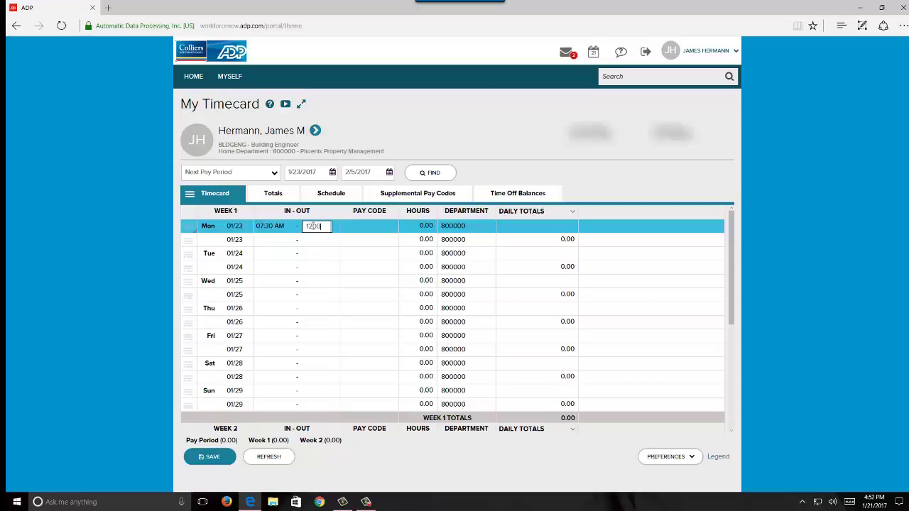
{"action": "left_click", "coordinate": [269, 239]}
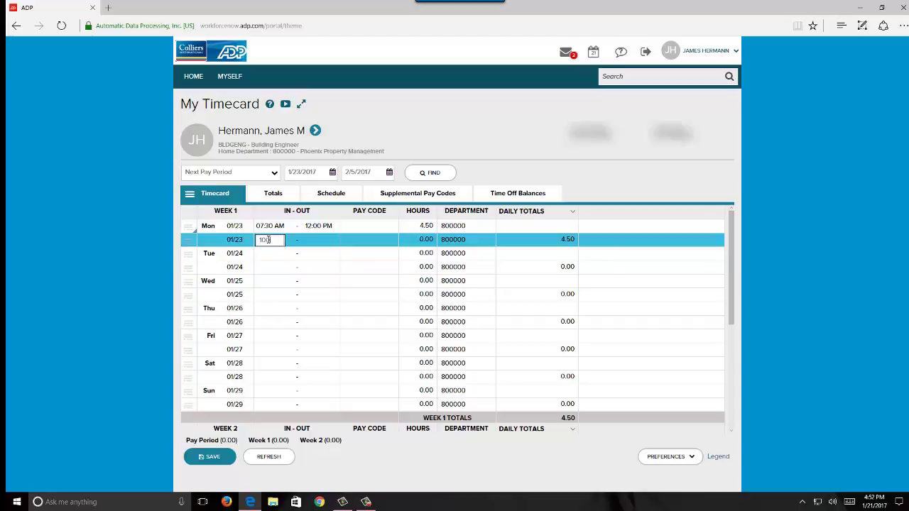
{"action": "left_click", "coordinate": [319, 240]}
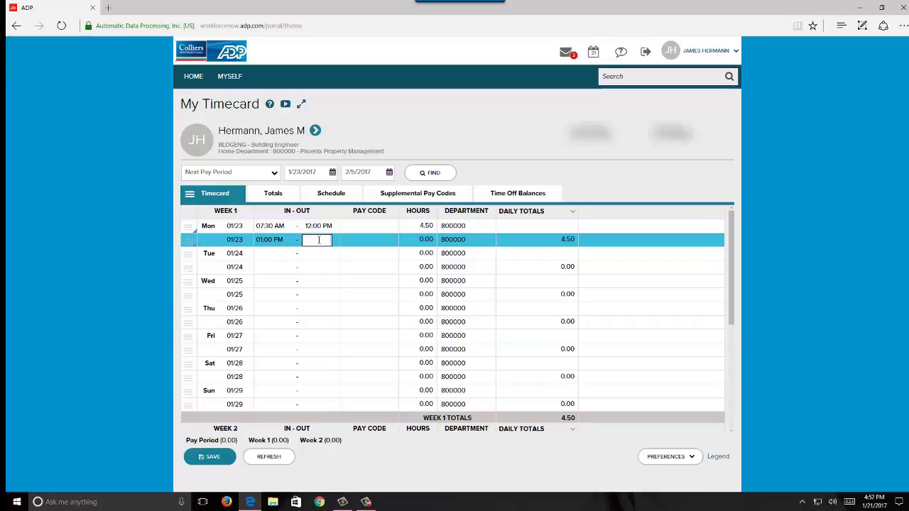
{"action": "type", "text": "6"}
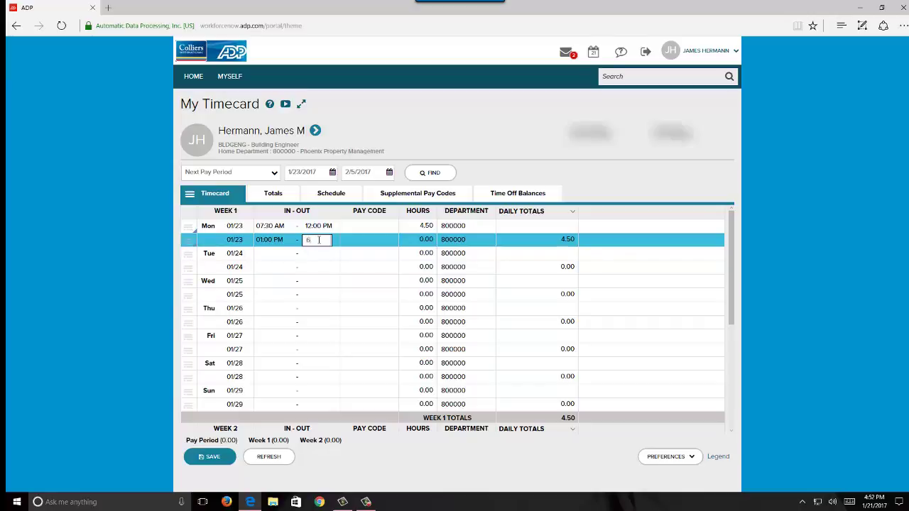
{"action": "type", "text": "30p"}
{"action": "left_click", "coordinate": [274, 253]}
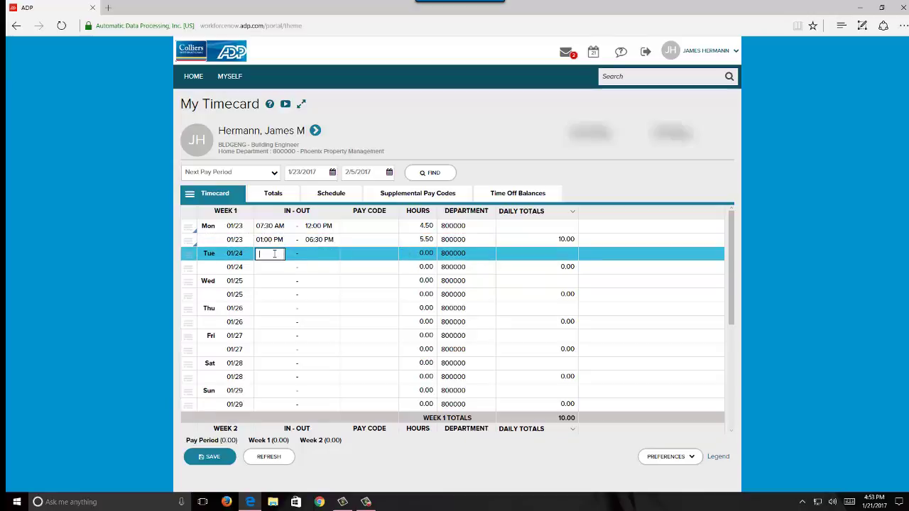
Step: Enter Tuesday's shifts as 07:30 AM–12:00 PM and 01:00 PM–06:30 PM
{"action": "type", "text": "730"}
{"action": "type", "text": ":"}
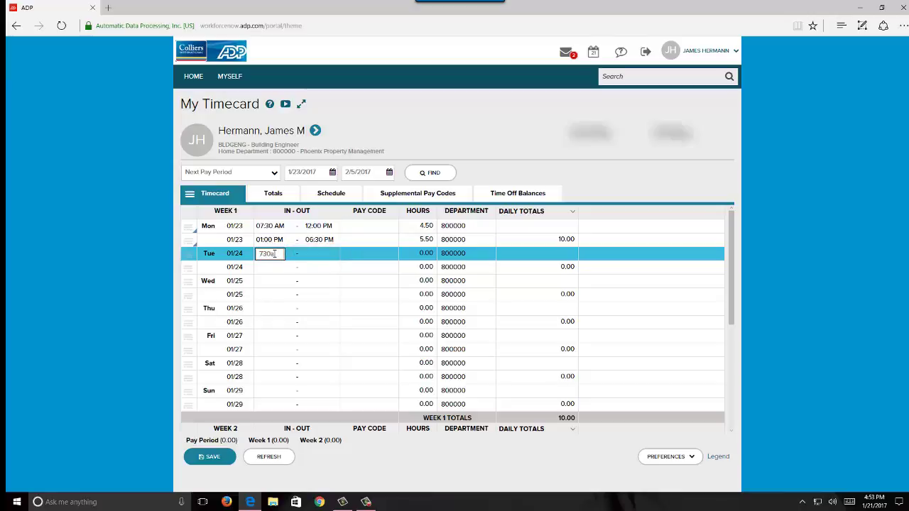
{"action": "left_click", "coordinate": [305, 254]}
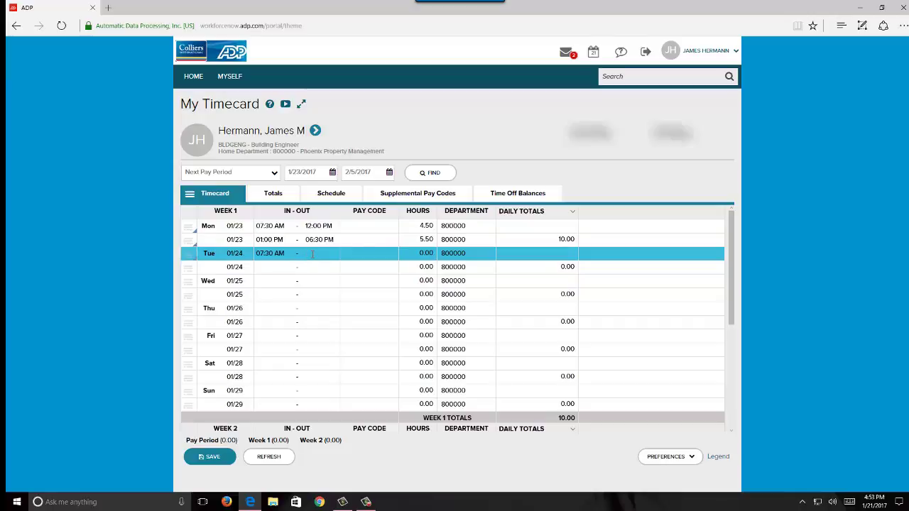
{"action": "left_click", "coordinate": [312, 255]}
{"action": "type", "text": "12"}
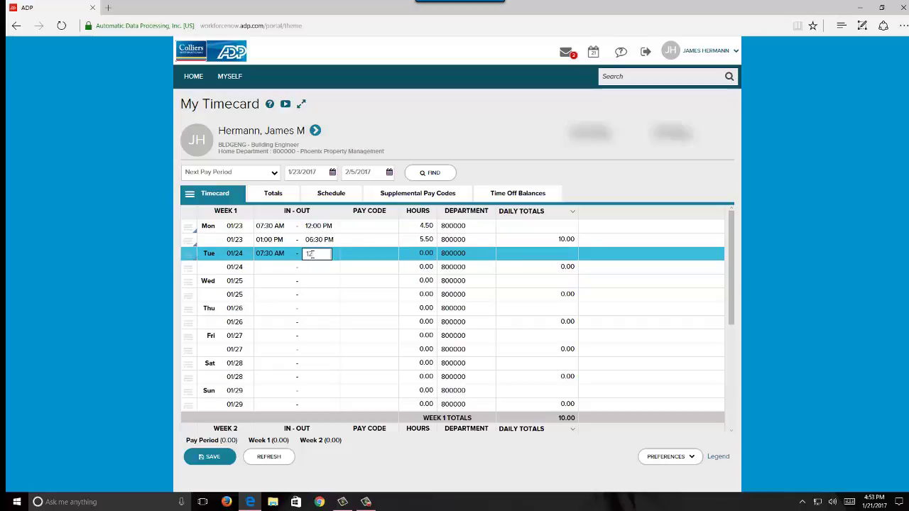
{"action": "type", "text": "00p"}
{"action": "left_click", "coordinate": [279, 267]}
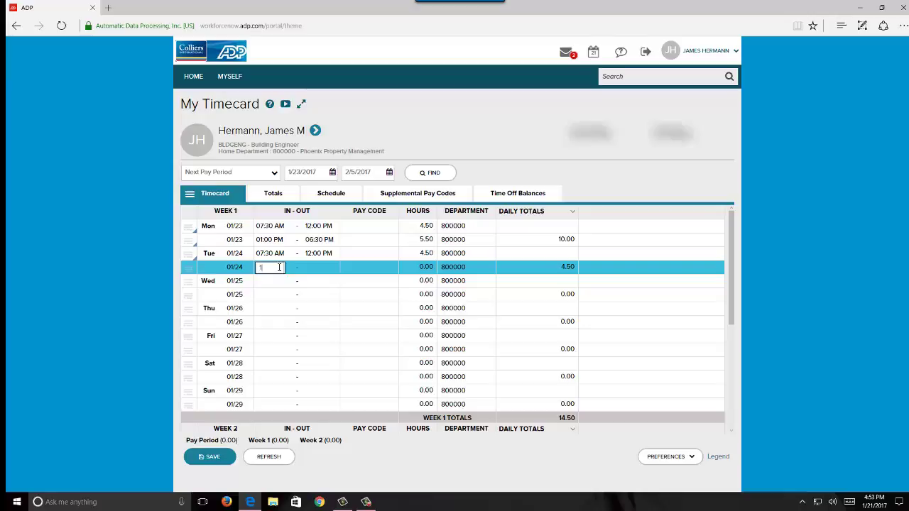
{"action": "left_click", "coordinate": [317, 267]}
{"action": "type", "text": "63"}
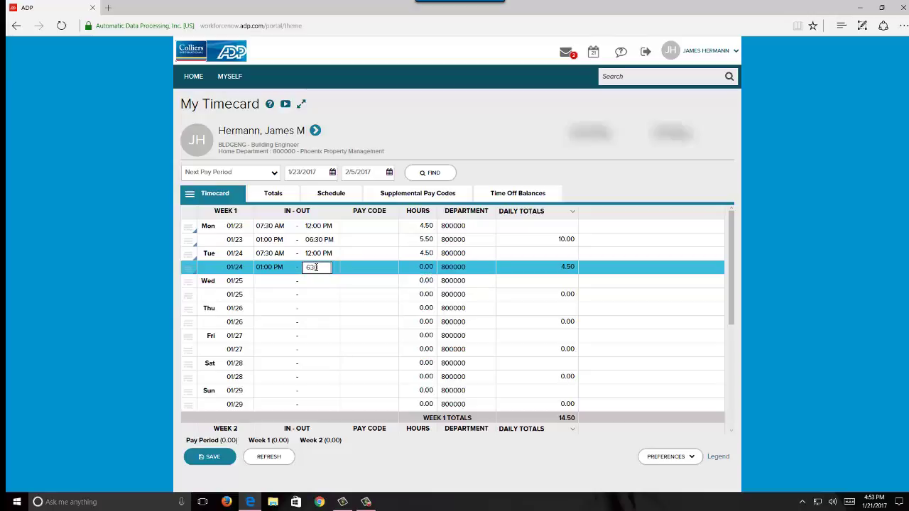
{"action": "type", "text": "0p"}
{"action": "left_click", "coordinate": [309, 281]}
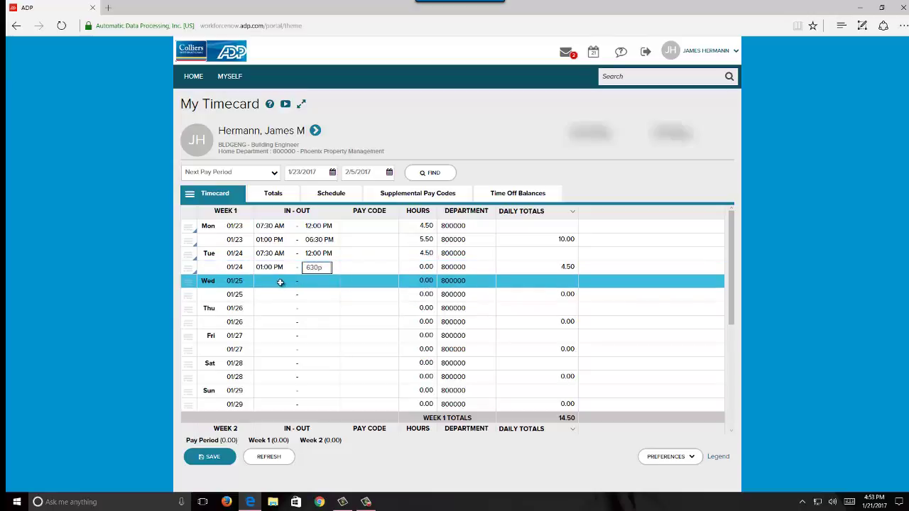
Step: Enter Wednesday 01/25's shifts as 07:30 AM–12:00 PM and 01:00 PM–06:30 PM
{"action": "left_click", "coordinate": [277, 282]}
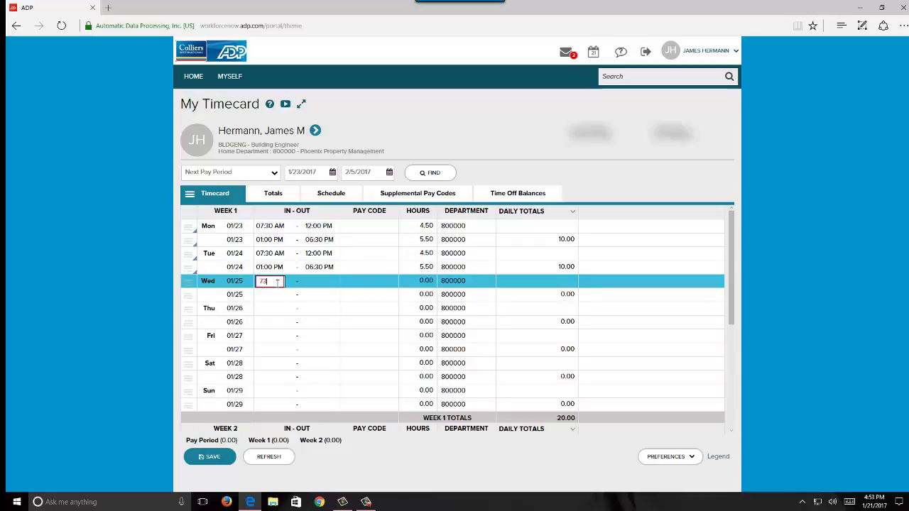
{"action": "type", "text": "0a"}
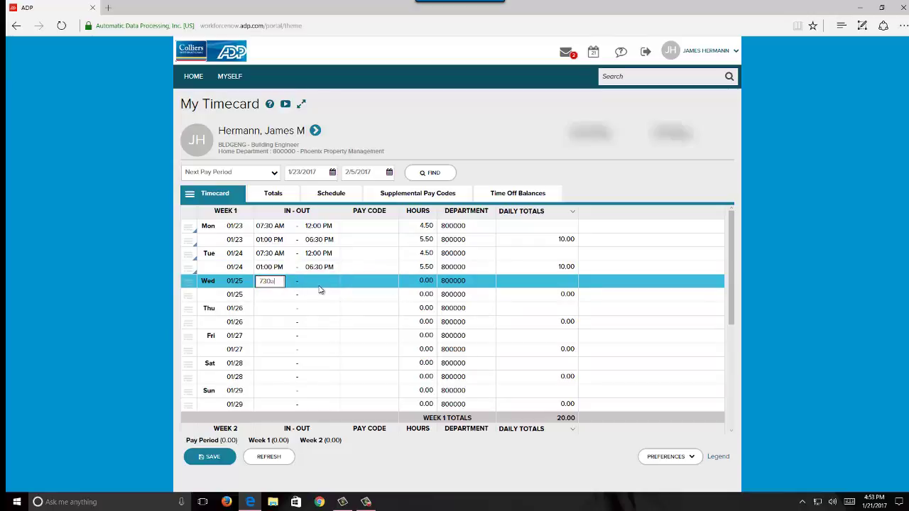
{"action": "left_click", "coordinate": [318, 282]}
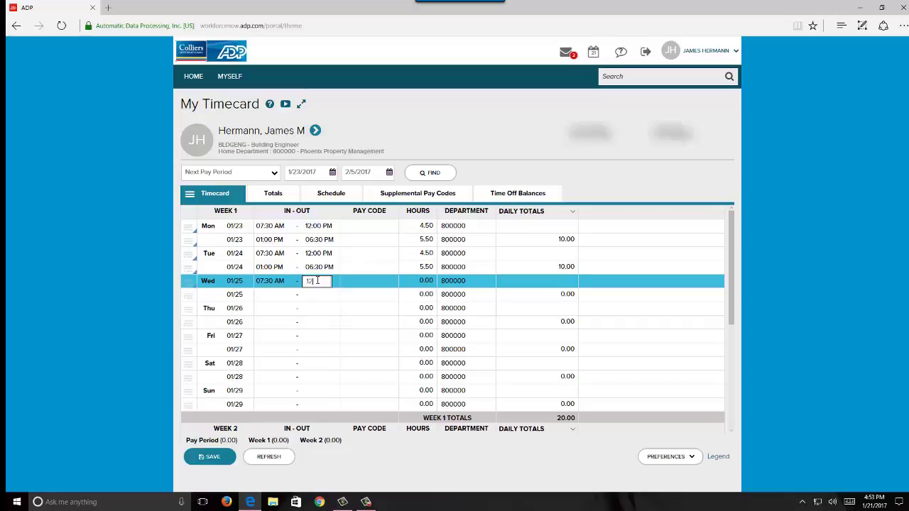
{"action": "type", "text": "1200p"}
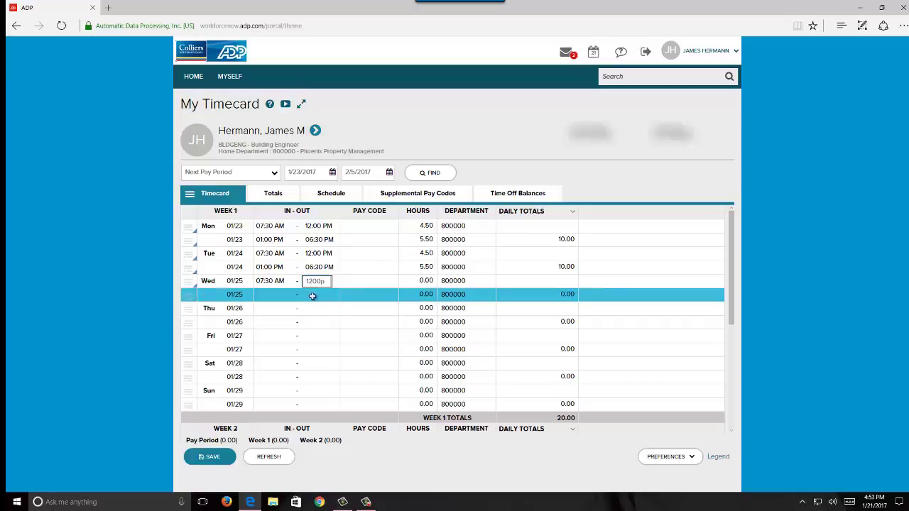
{"action": "left_click", "coordinate": [266, 296]}
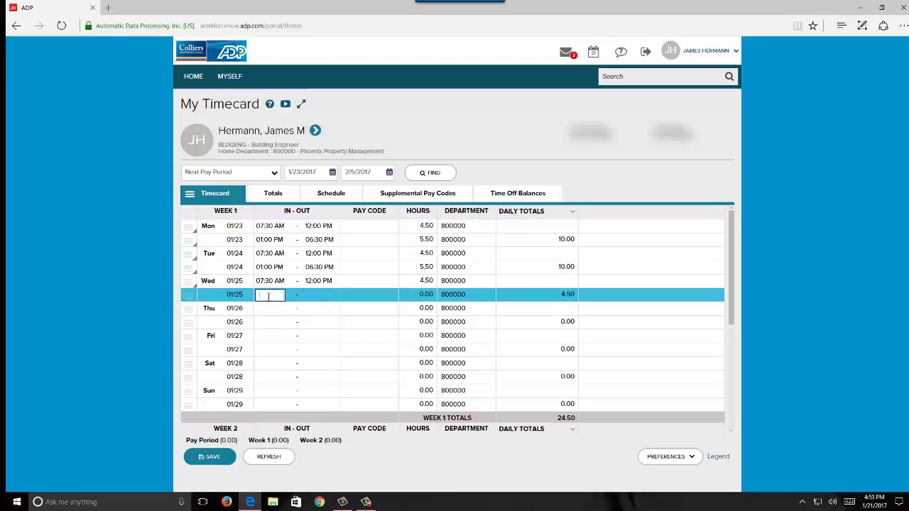
{"action": "type", "text": "100p"}
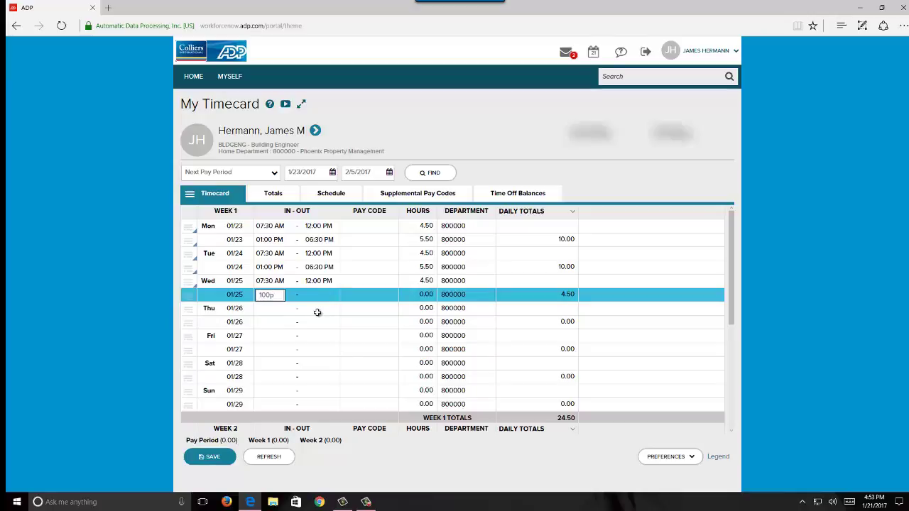
{"action": "left_click", "coordinate": [314, 294]}
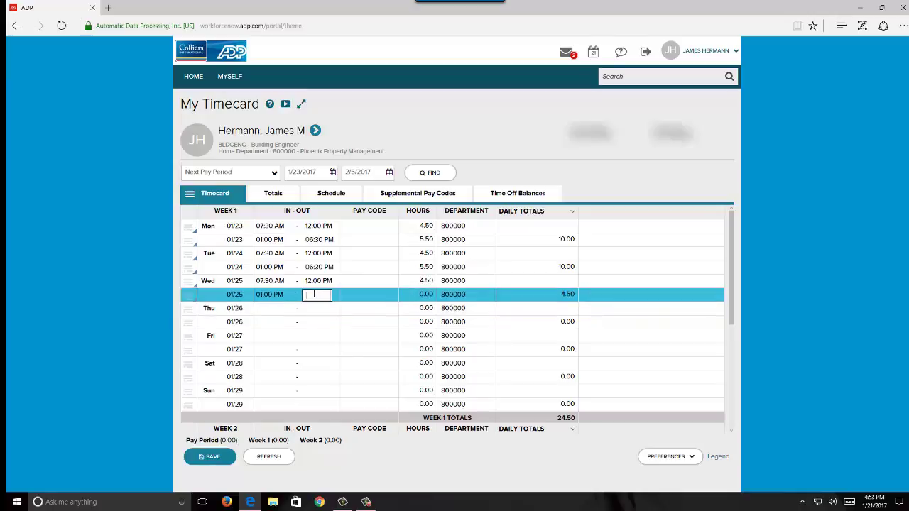
{"action": "type", "text": "630p"}
{"action": "left_click", "coordinate": [284, 311]}
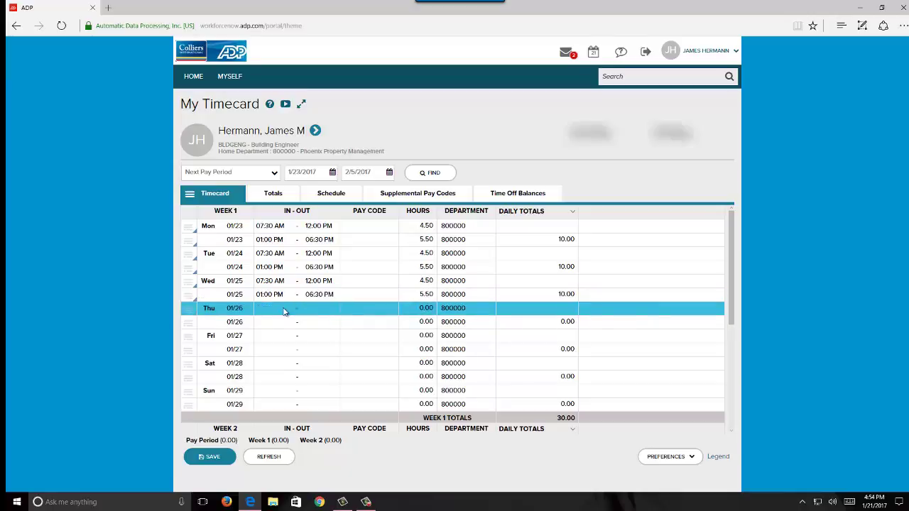
Step: Set Sunday 01/29's clock-in time to 12:00 AM
{"action": "left_click", "coordinate": [274, 391]}
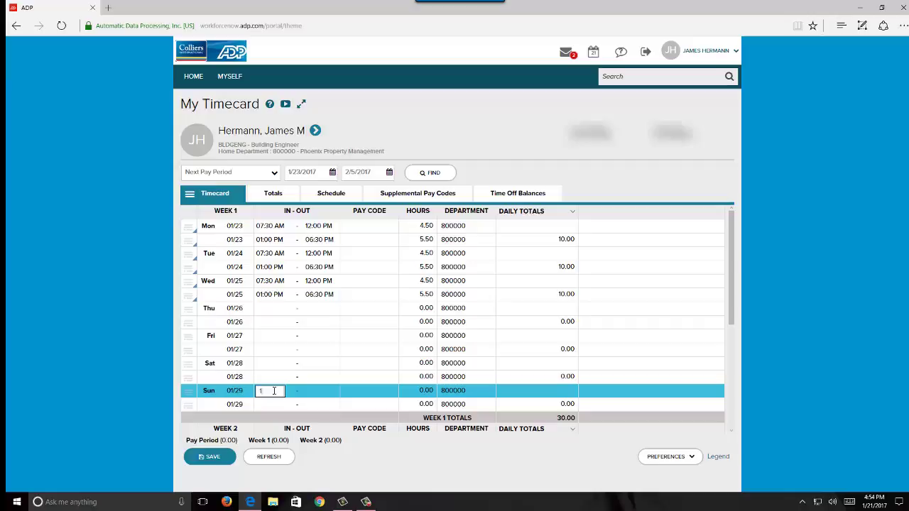
{"action": "type", "text": "2:"}
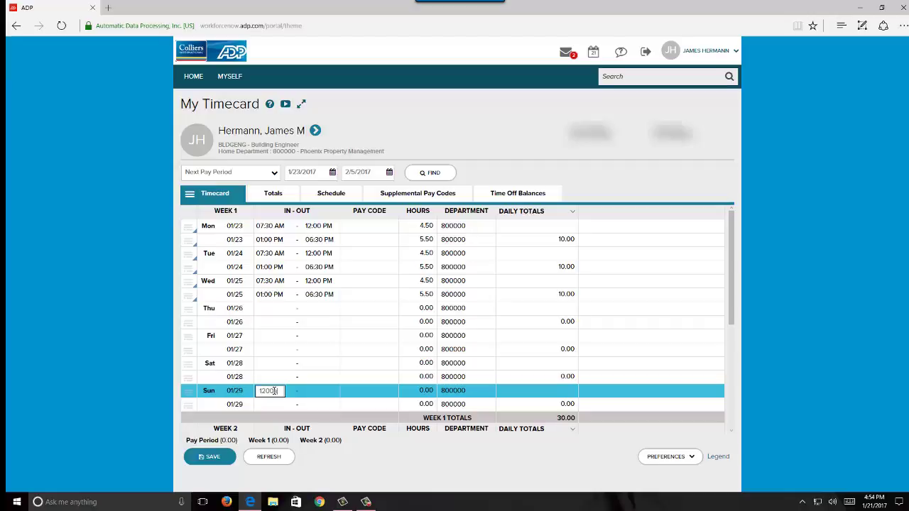
{"action": "type", "text": "00"}
{"action": "left_click", "coordinate": [318, 391]}
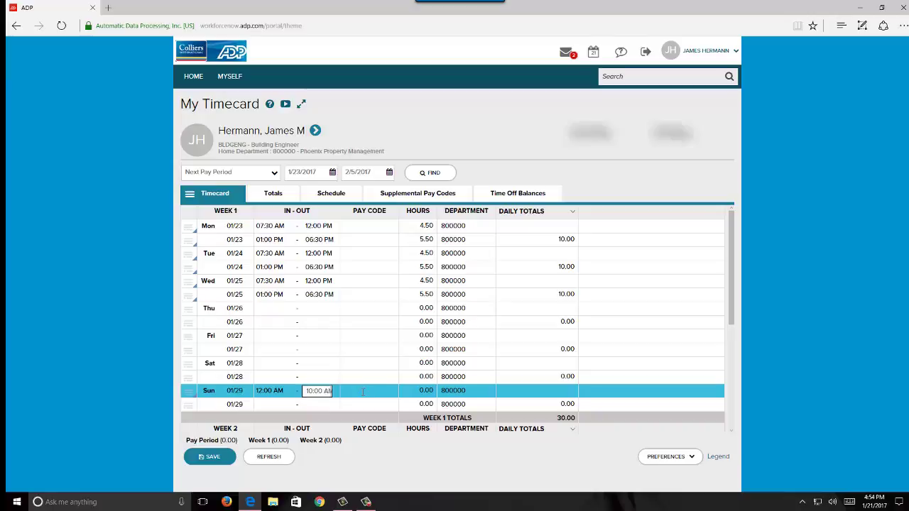
Step: Set the Sunday 01/29 clock-out to 10:00 AM and assign the VACTON pay code
{"action": "left_click", "coordinate": [362, 392]}
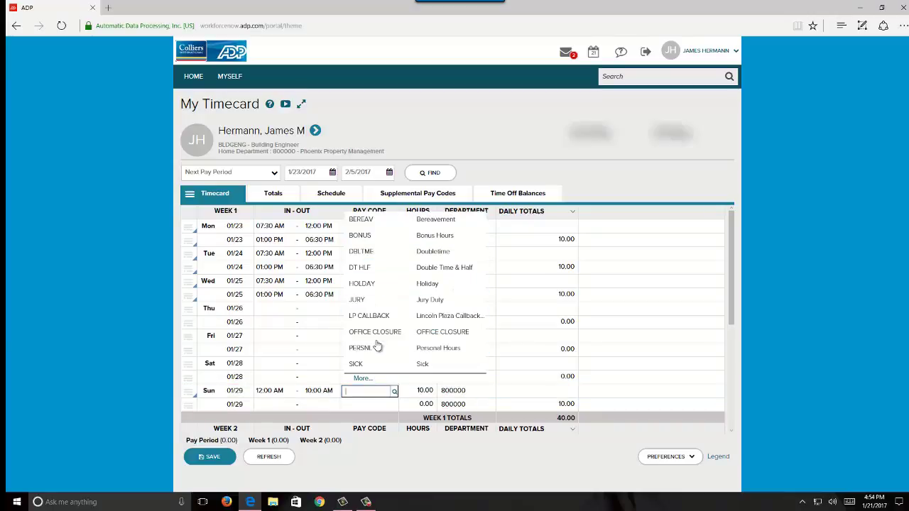
{"action": "left_click", "coordinate": [362, 381]}
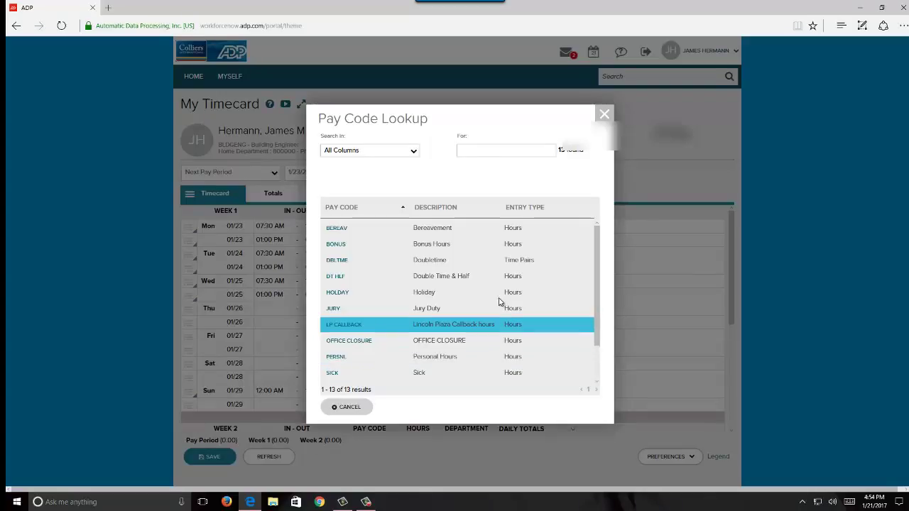
{"action": "left_click_drag", "start_coordinate": [601, 254], "coordinate": [601, 288]}
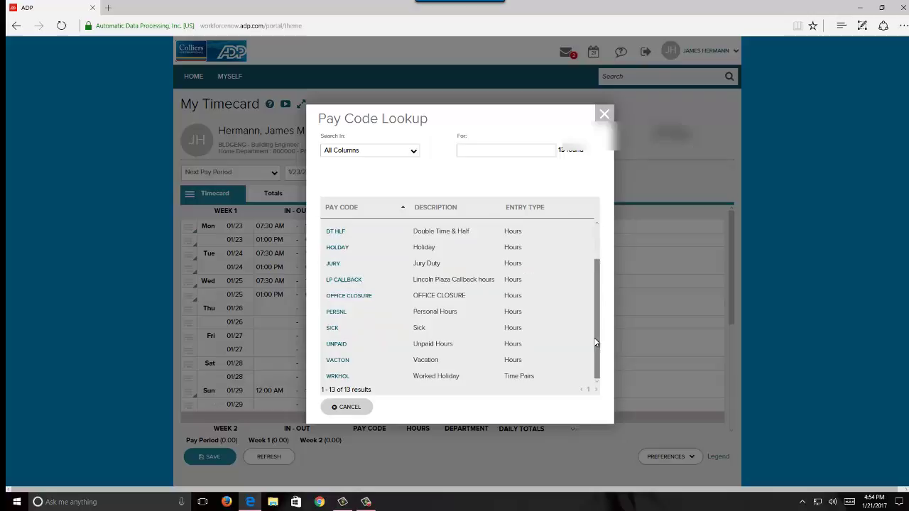
{"action": "left_click", "coordinate": [338, 363]}
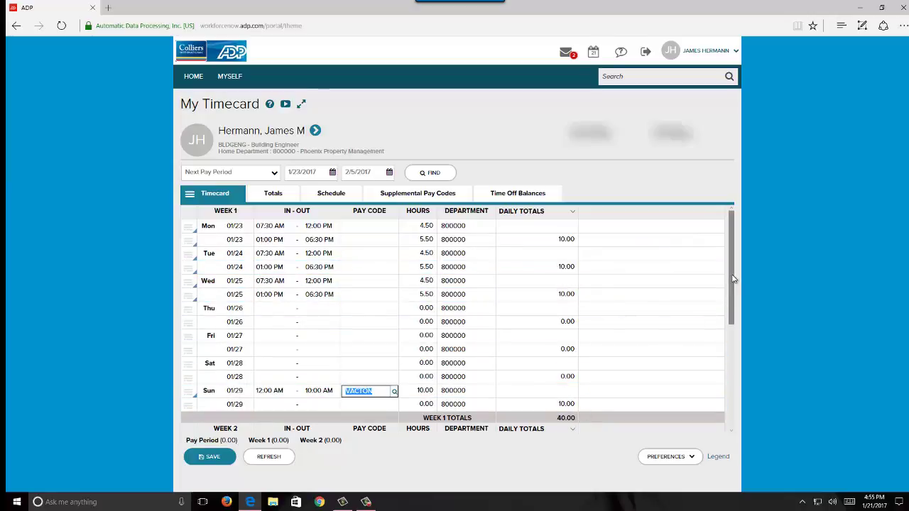
Step: Log Monday 01/30 as 12:00 AM–10:00 AM under pay code VACTON
{"action": "left_click_drag", "start_coordinate": [736, 281], "coordinate": [739, 368]}
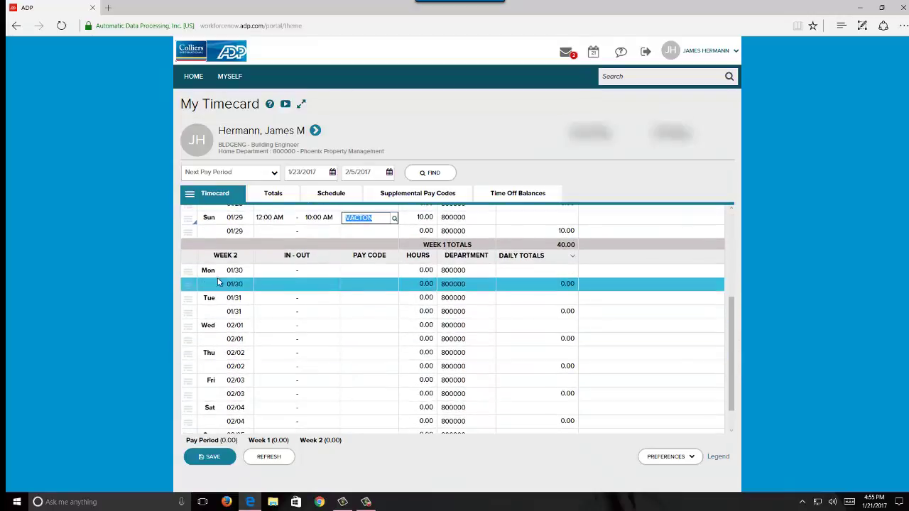
{"action": "left_click", "coordinate": [278, 270]}
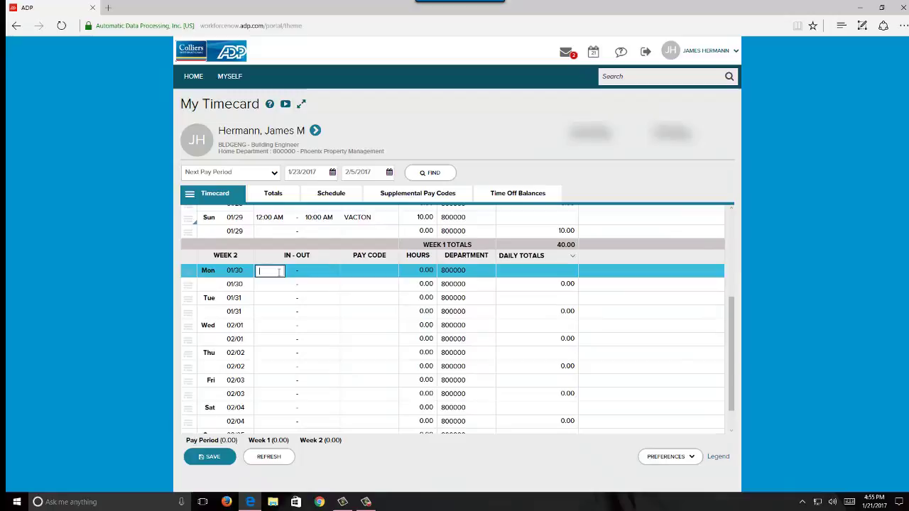
{"action": "type", "text": "12:00 AM"}
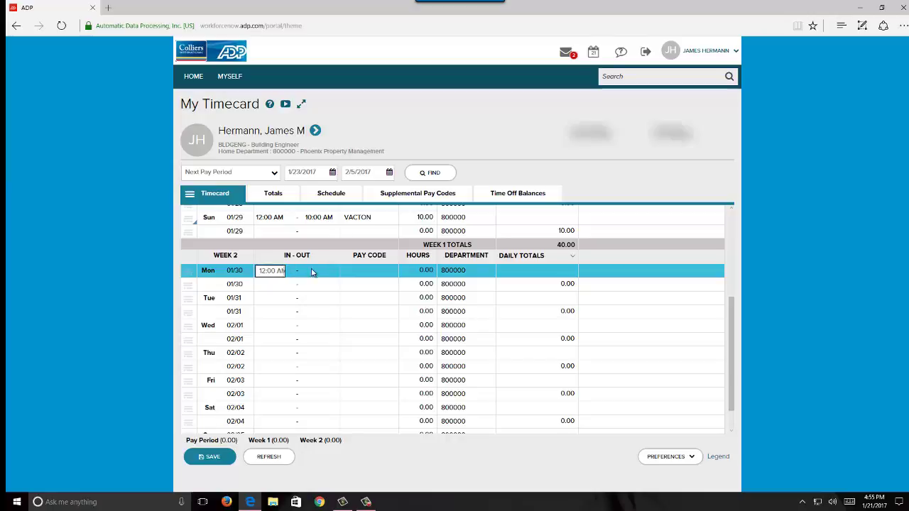
{"action": "key", "text": "Tab"}
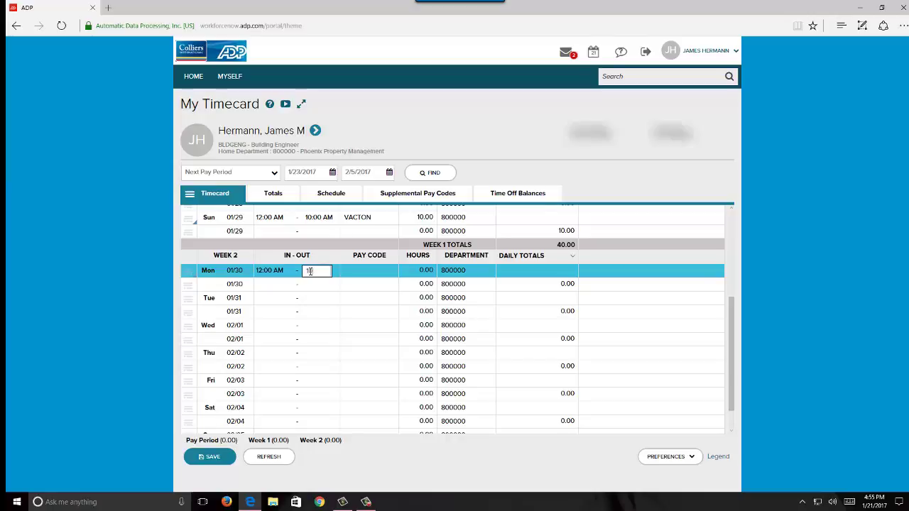
{"action": "type", "text": "1000"}
{"action": "left_click", "coordinate": [348, 273]}
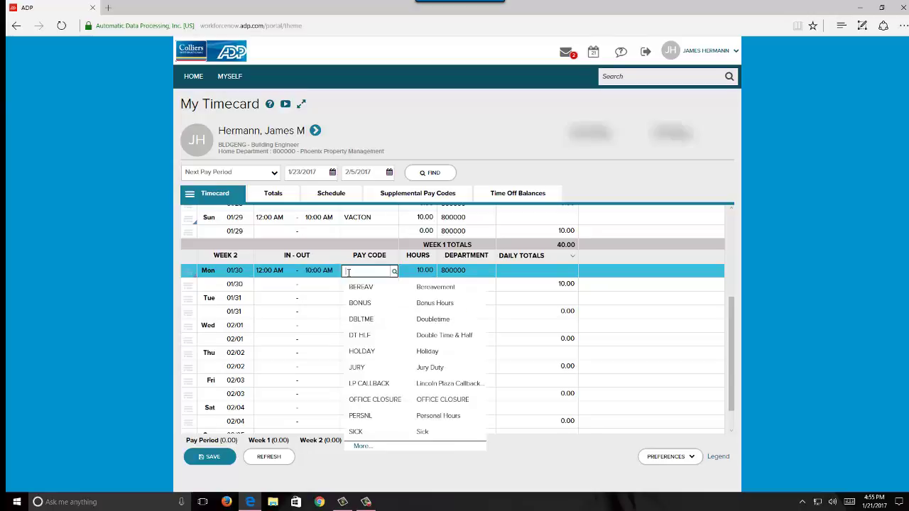
{"action": "left_click", "coordinate": [362, 447]}
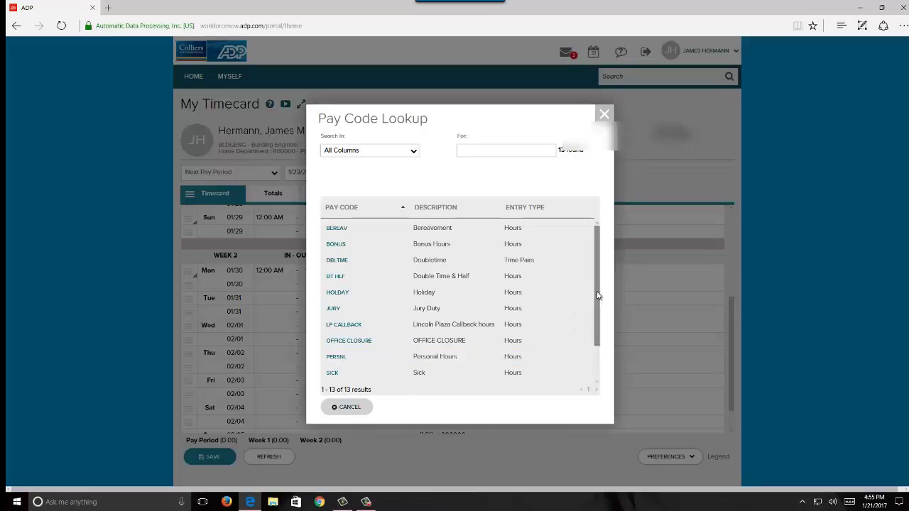
{"action": "left_click_drag", "start_coordinate": [598, 299], "coordinate": [597, 335]}
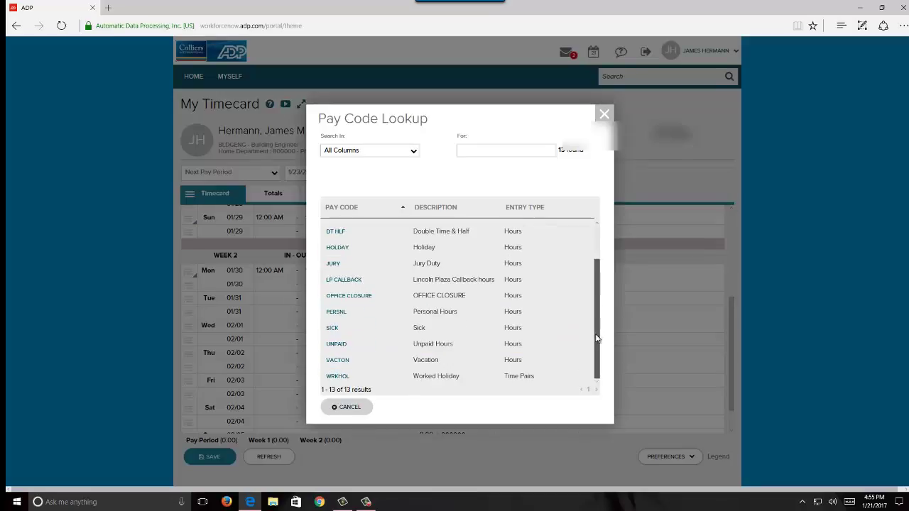
{"action": "left_click", "coordinate": [337, 362]}
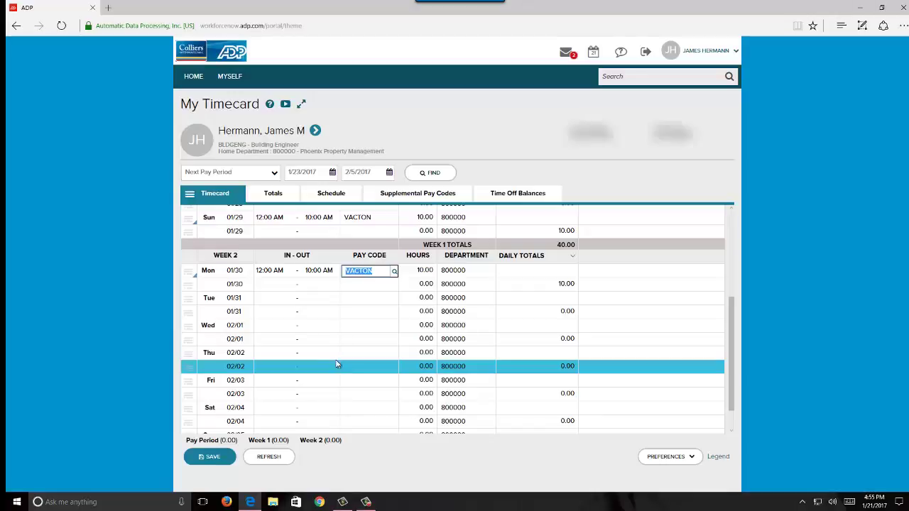
Step: Log Tuesday 01/31 as 12:00 AM–10:00 AM under pay code VACTON
{"action": "left_click", "coordinate": [265, 299]}
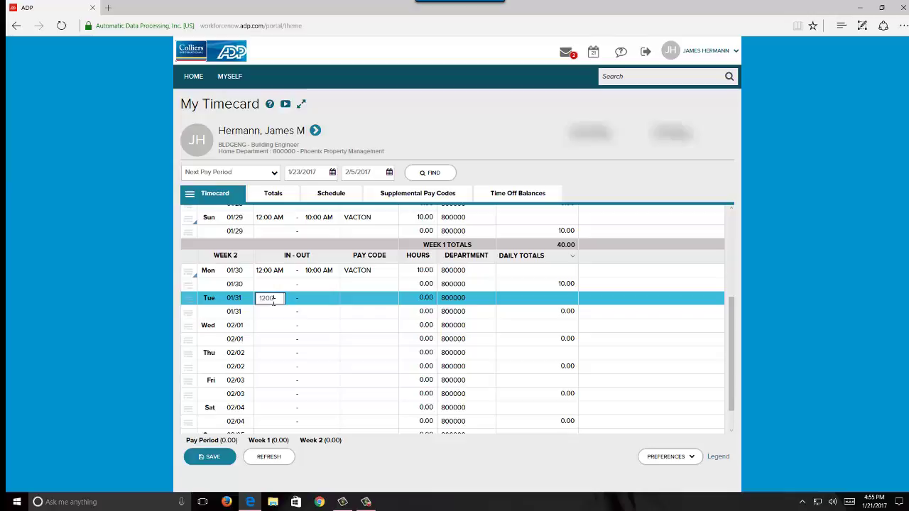
{"action": "type", "text": "1200am"}
{"action": "left_click", "coordinate": [323, 298]}
{"action": "type", "text": "1000"}
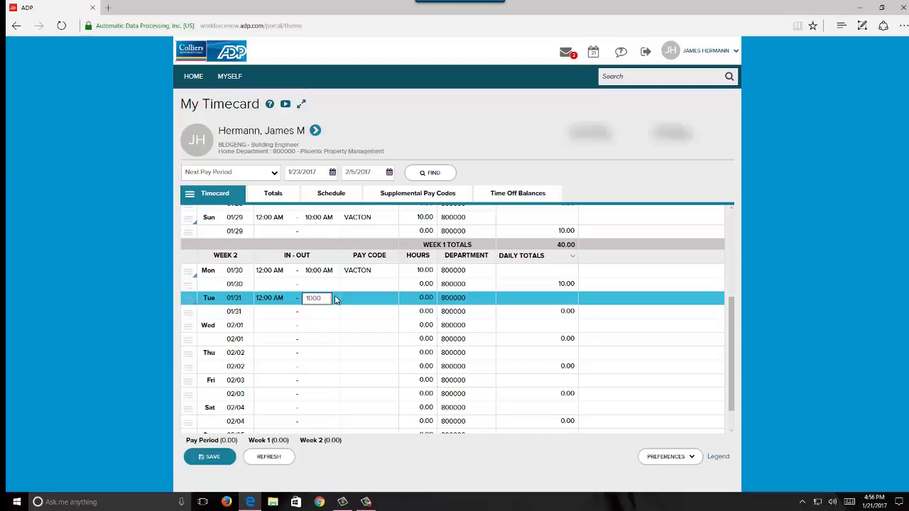
{"action": "type", "text": "am"}
{"action": "left_click", "coordinate": [347, 299]}
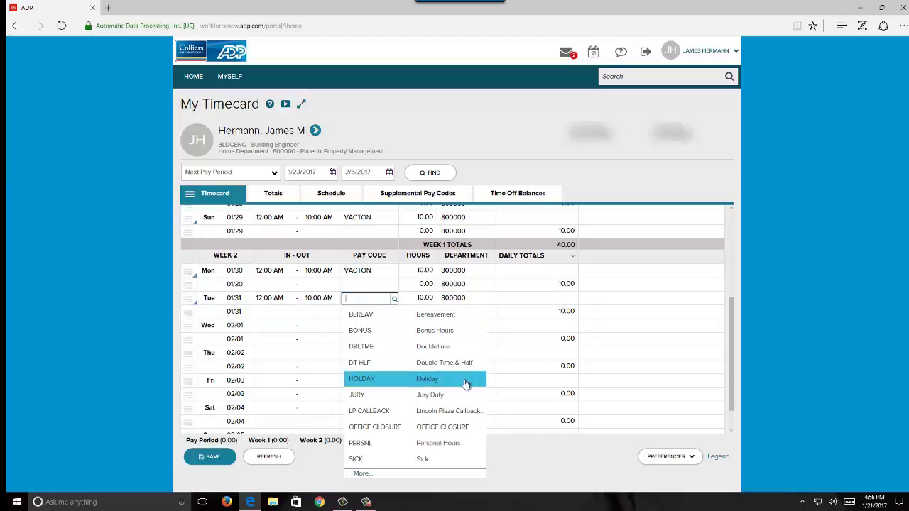
{"action": "left_click", "coordinate": [375, 473]}
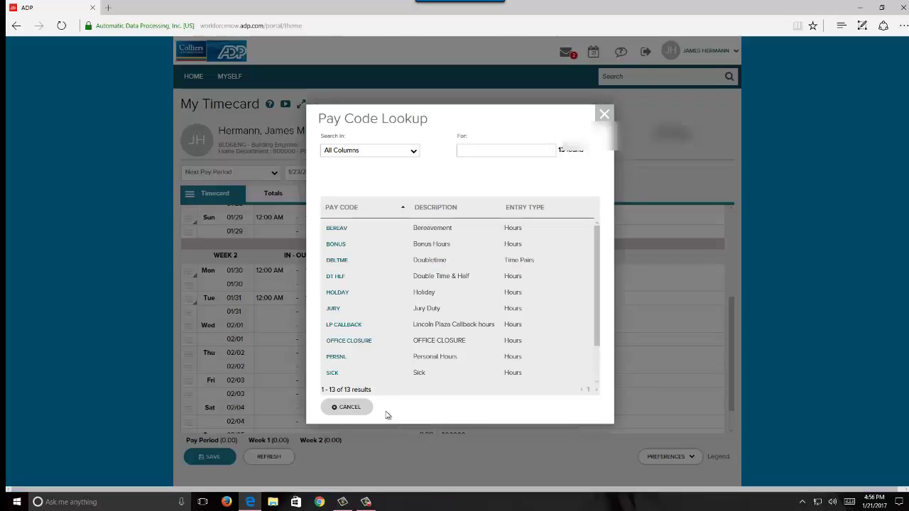
{"action": "left_click_drag", "start_coordinate": [594, 254], "coordinate": [597, 317]}
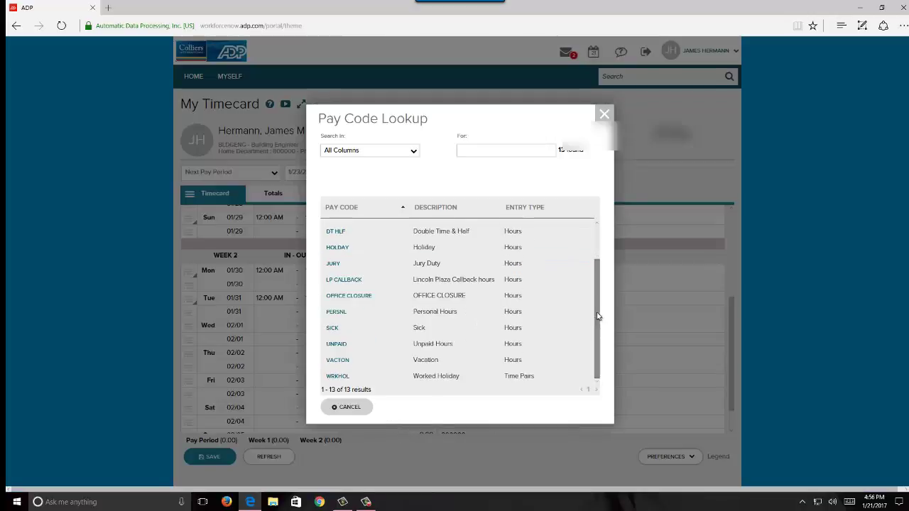
{"action": "left_click", "coordinate": [340, 364]}
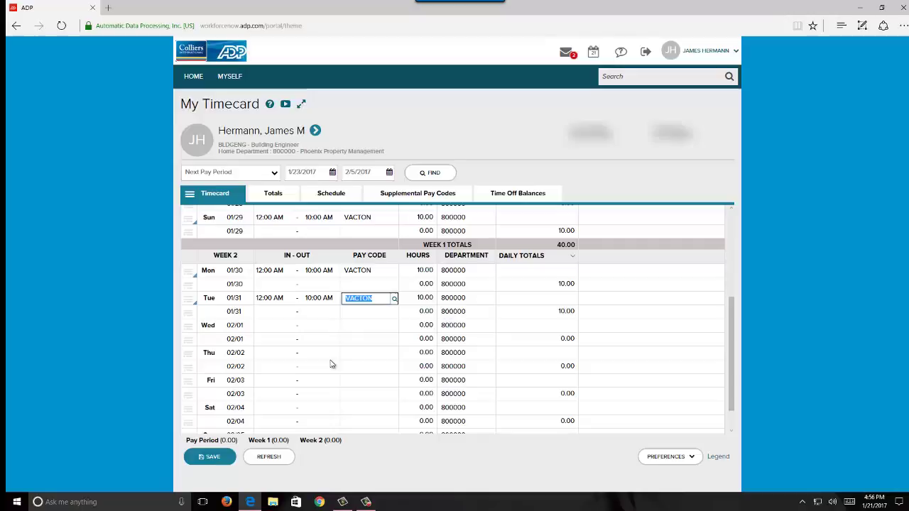
Step: Log Wednesday 02/01 as 12:00 AM–10:00 AM under pay code VACTON
{"action": "left_click", "coordinate": [270, 327]}
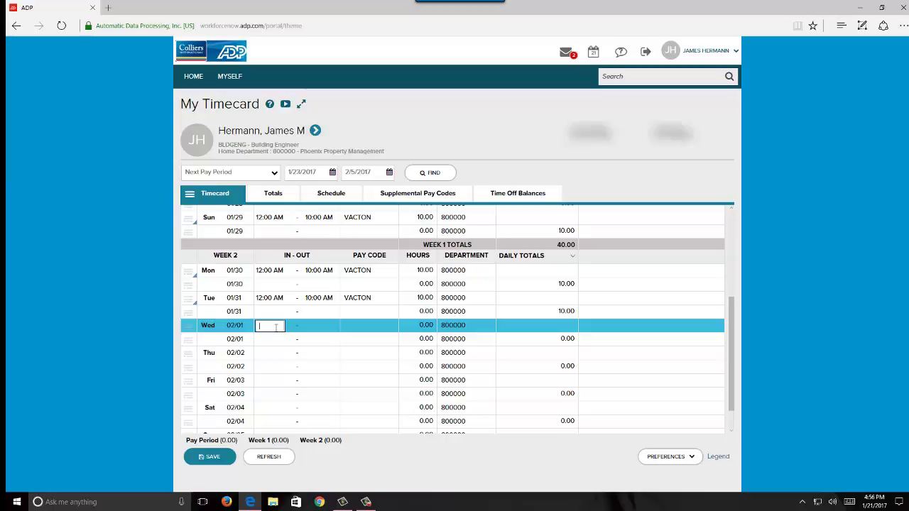
{"action": "type", "text": "1200a"}
{"action": "left_click", "coordinate": [309, 325]}
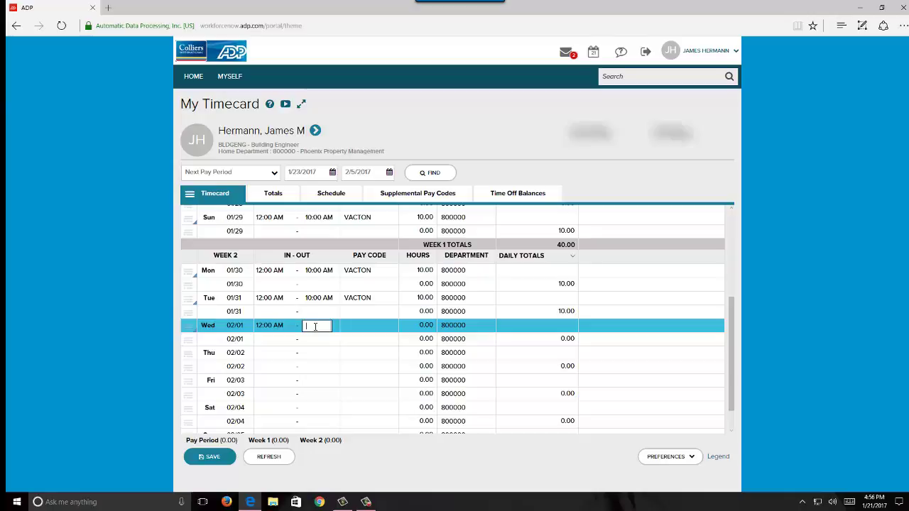
{"action": "type", "text": "100"}
{"action": "left_click", "coordinate": [359, 327]}
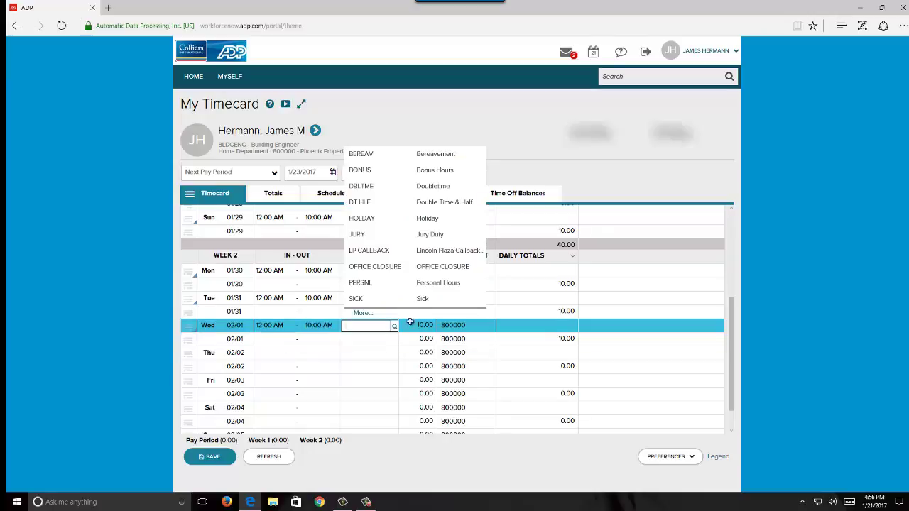
{"action": "left_click", "coordinate": [363, 313]}
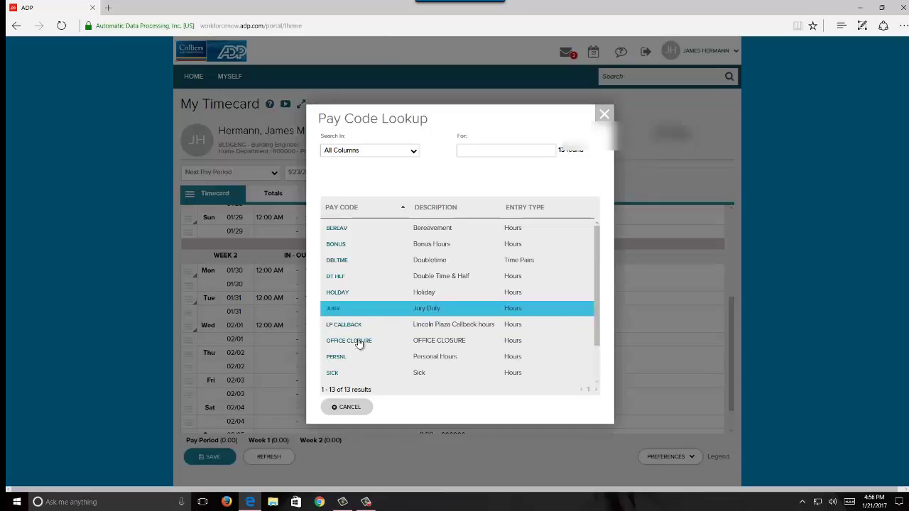
{"action": "left_click_drag", "start_coordinate": [597, 296], "coordinate": [587, 339]}
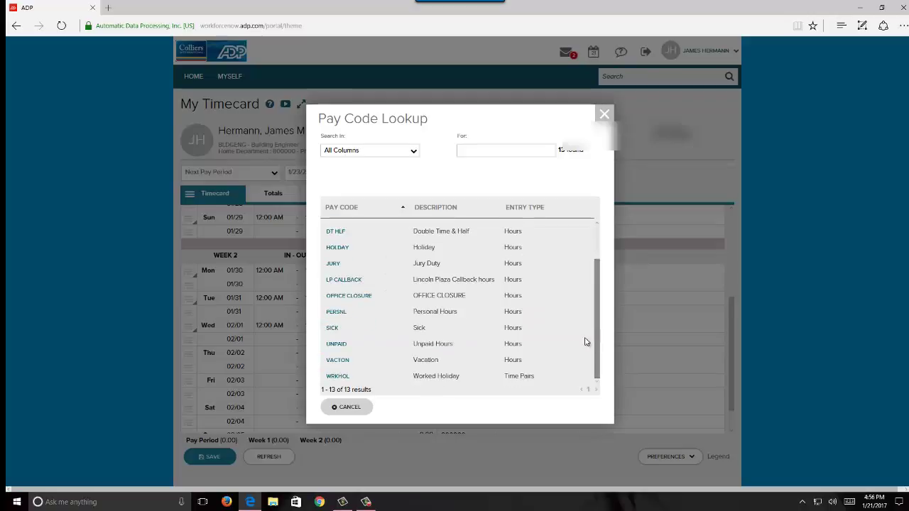
{"action": "left_click", "coordinate": [340, 363]}
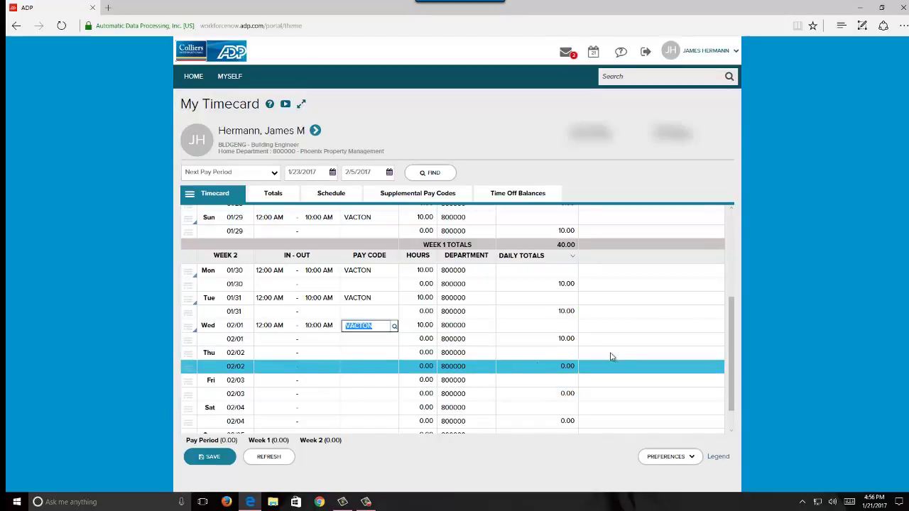
{"action": "left_click_drag", "start_coordinate": [736, 325], "coordinate": [737, 359]}
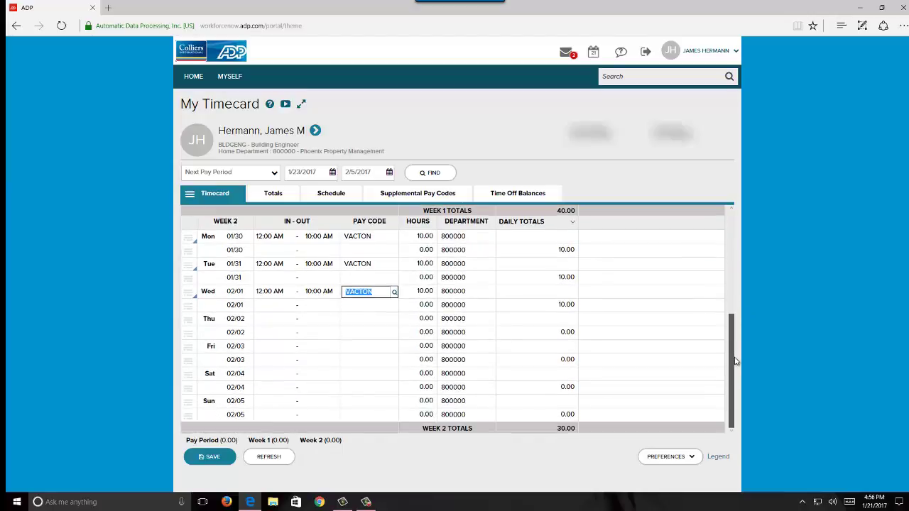
Step: Log Sun 02/05 shifts 07:30 AM–12:00 PM and 01:00 PM–06:30 PM, correcting the 06:30 AM start
{"action": "left_click", "coordinate": [270, 401]}
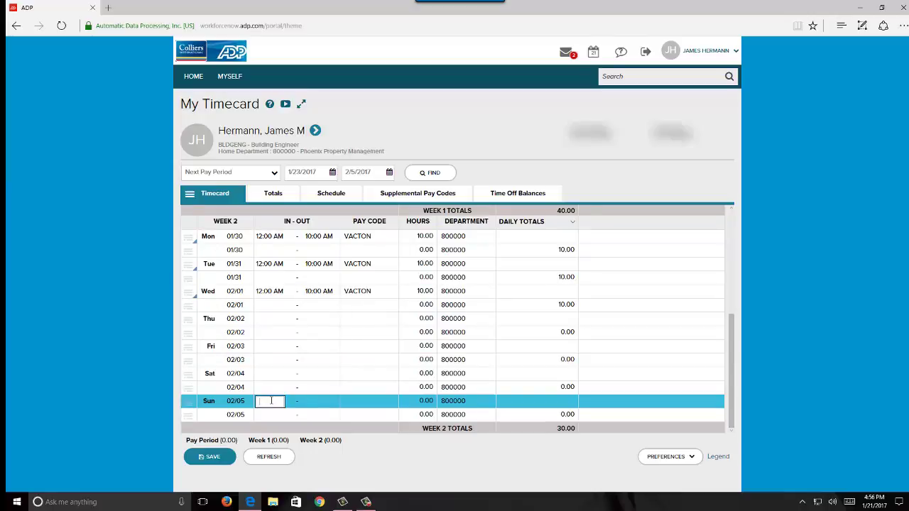
{"action": "type", "text": "630a"}
{"action": "left_click", "coordinate": [305, 402]}
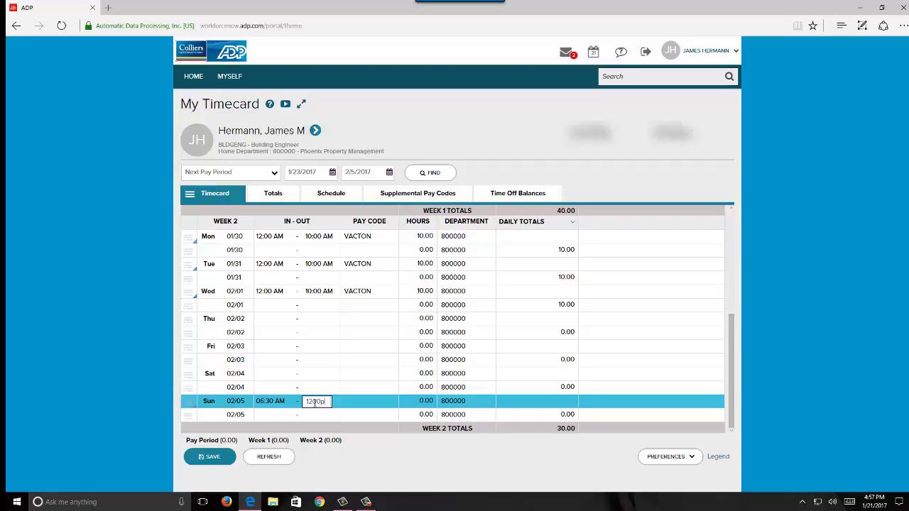
{"action": "left_click", "coordinate": [264, 417]}
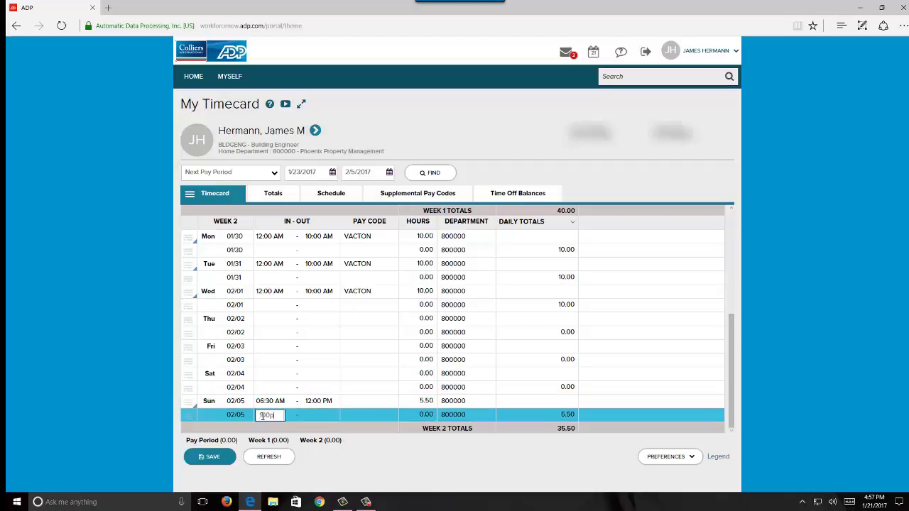
{"action": "type", "text": "100p"}
{"action": "left_click", "coordinate": [321, 415]}
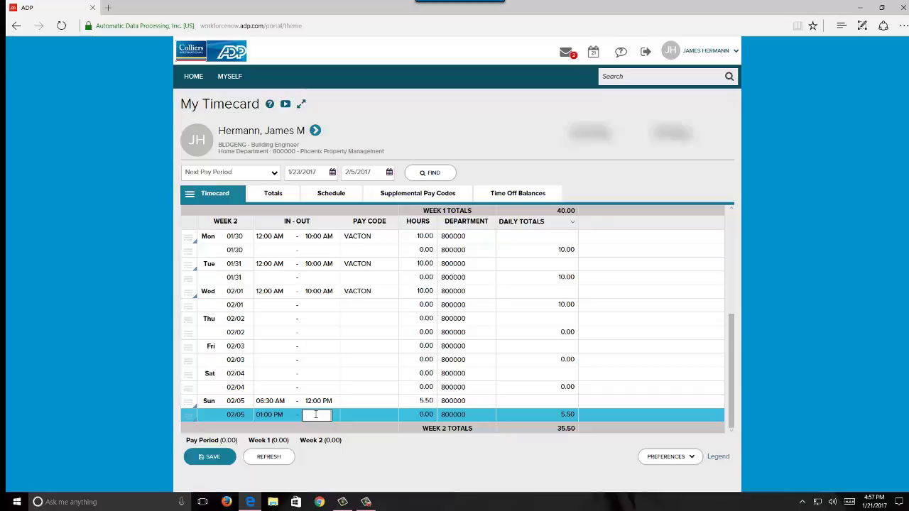
{"action": "type", "text": "630p"}
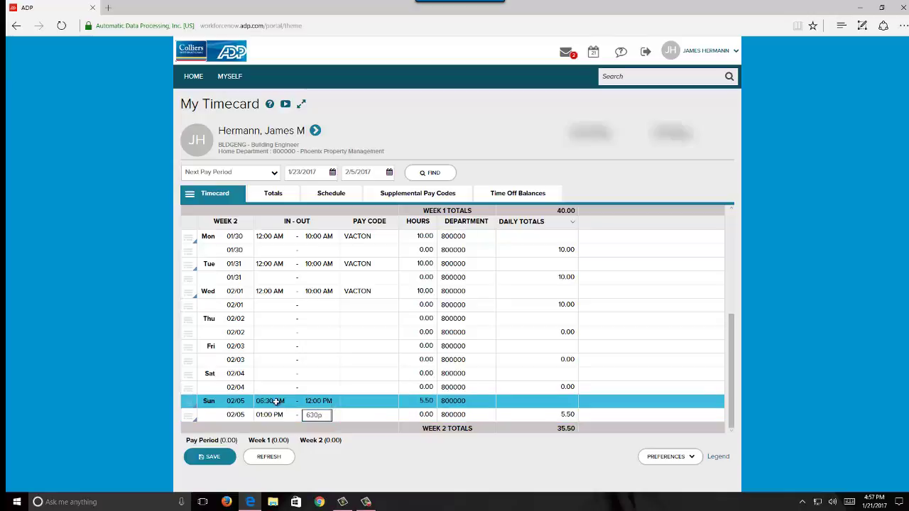
{"action": "left_click", "coordinate": [274, 401]}
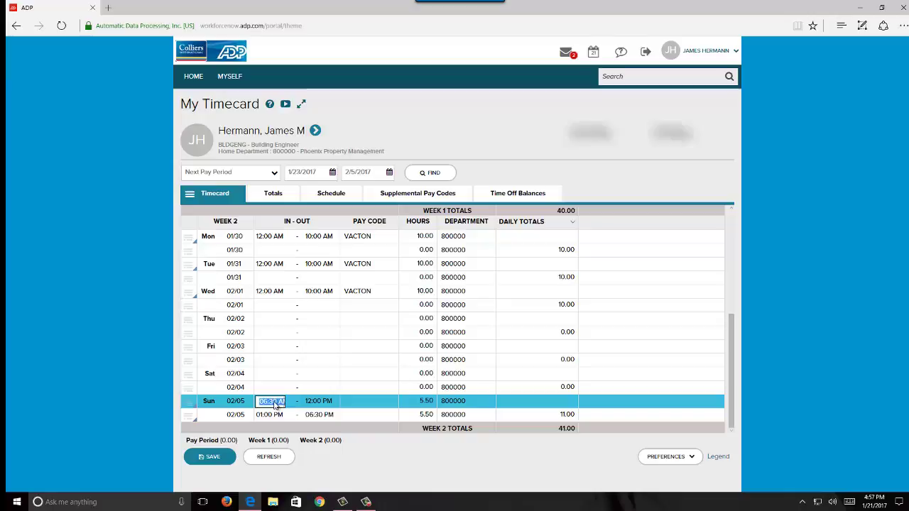
{"action": "type", "text": "730a"}
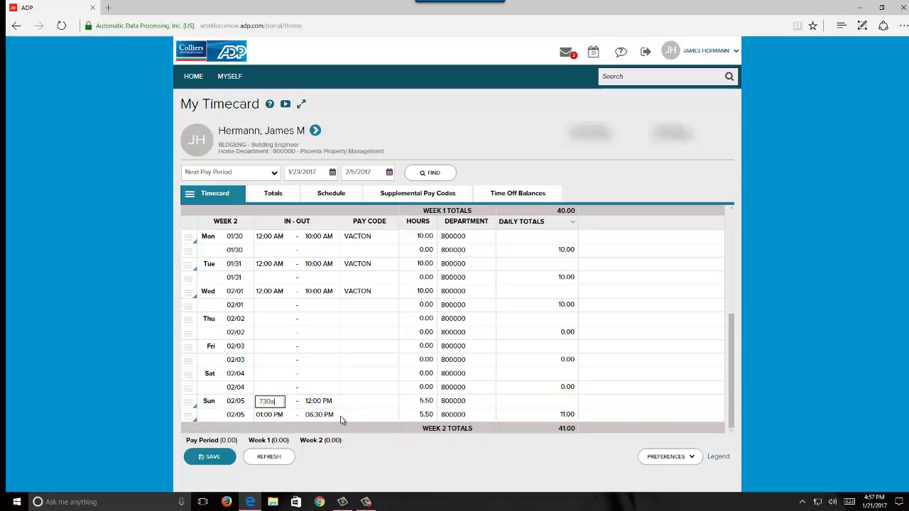
{"action": "left_click", "coordinate": [321, 384]}
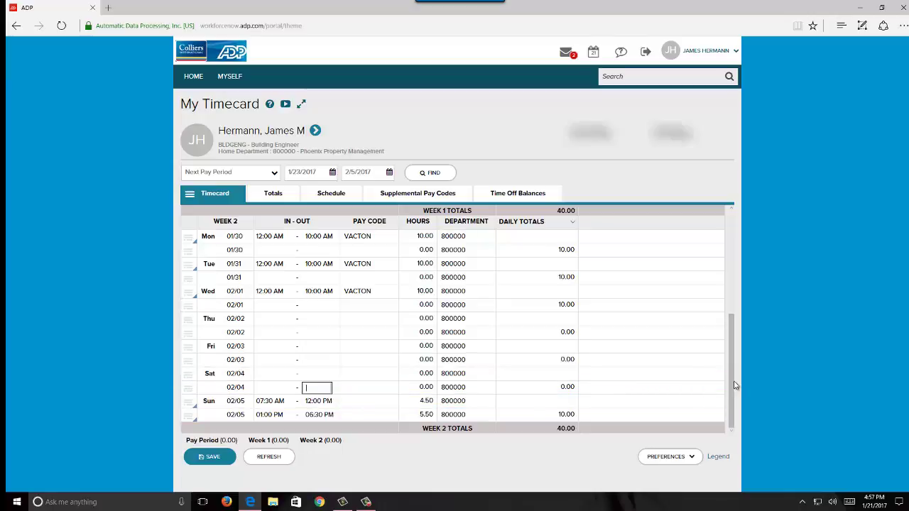
{"action": "left_click_drag", "start_coordinate": [735, 386], "coordinate": [735, 316]}
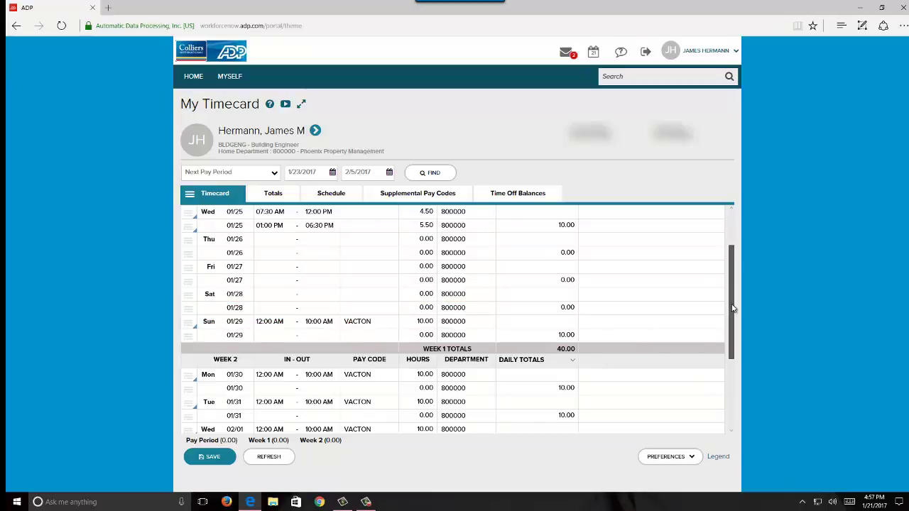
{"action": "left_click_drag", "start_coordinate": [735, 305], "coordinate": [739, 386]}
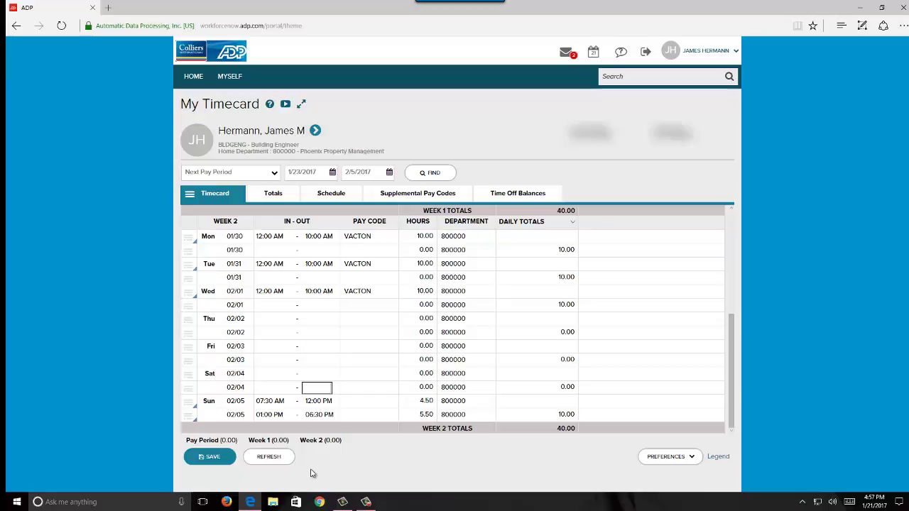
Step: Save the timecard and check the 80.00-hour pay period total
{"action": "left_click", "coordinate": [211, 458]}
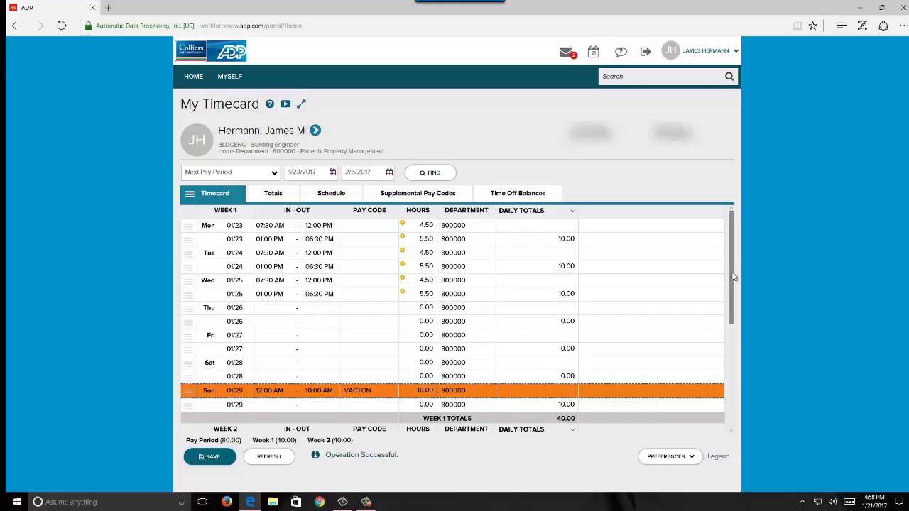
{"action": "scroll", "coordinate": [732, 289], "scroll_direction": "down", "scroll_amount": 1}
{"action": "left_click_drag", "start_coordinate": [732, 289], "coordinate": [741, 265]}
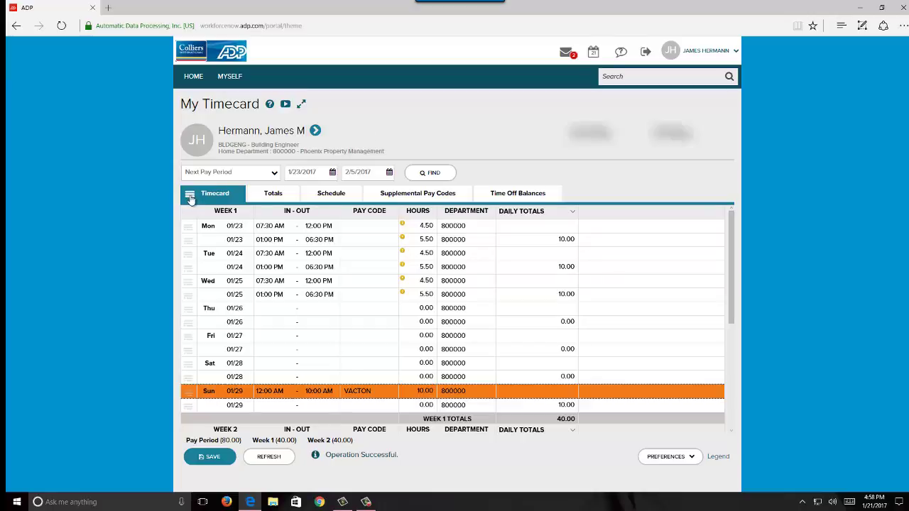
{"action": "left_click", "coordinate": [190, 198]}
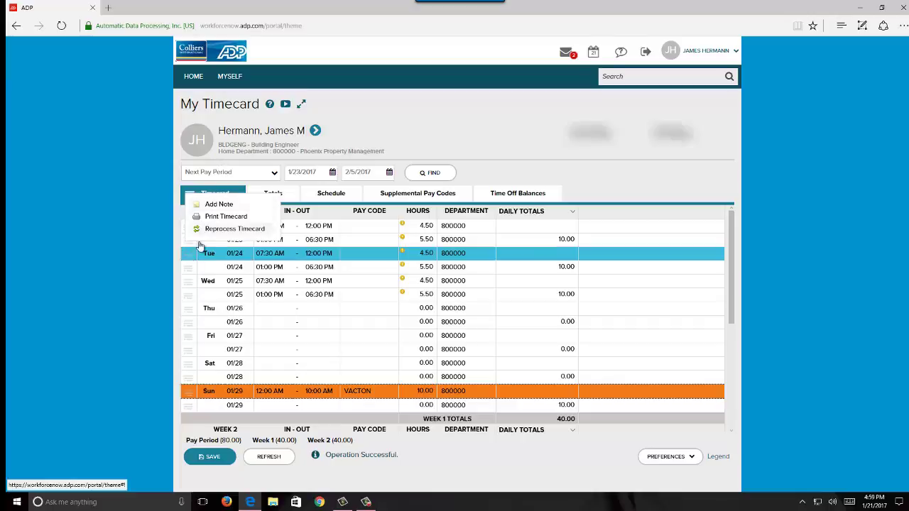
{"action": "left_click", "coordinate": [217, 159]}
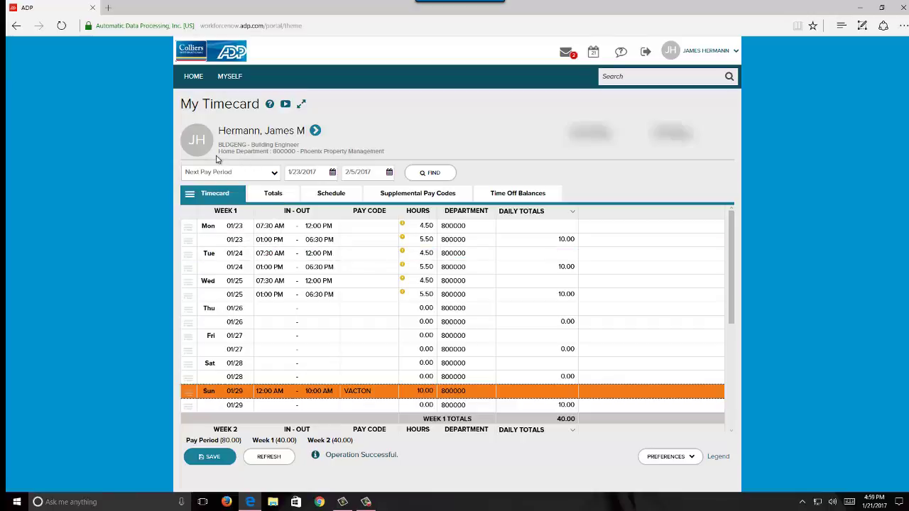
Step: Show the add, copy and delete row options for the Thu 01/26 entry
{"action": "left_click", "coordinate": [189, 313]}
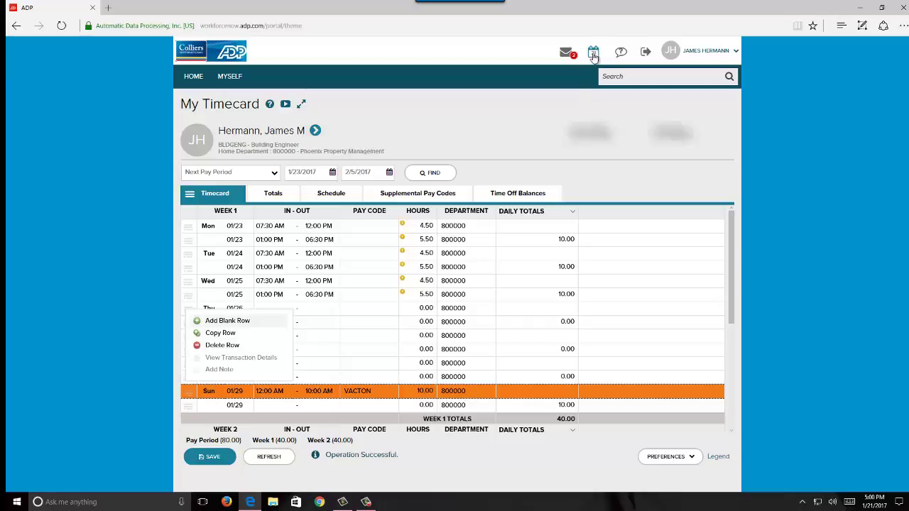
Step: View the January 2017 calendar with the pending 40-hour vacation request
{"action": "left_click", "coordinate": [594, 55]}
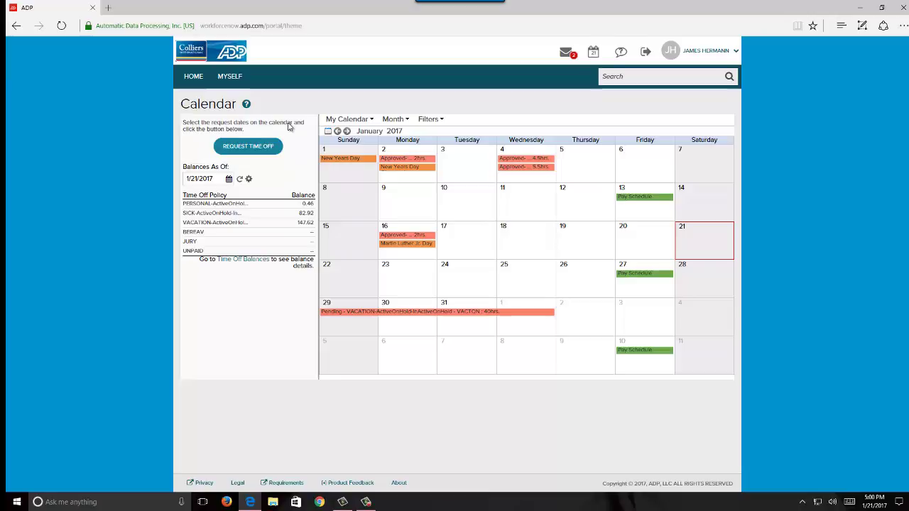
Step: Go back to the home dashboard showing 40.00 H of vacation pending
{"action": "left_click", "coordinate": [195, 78]}
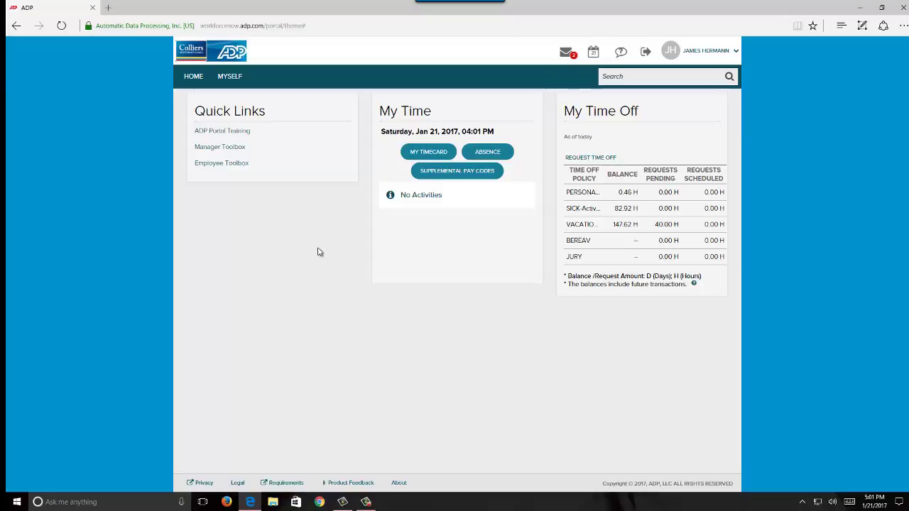
Step: Log out of the ADP portal, confirming with OK
{"action": "left_click", "coordinate": [646, 53]}
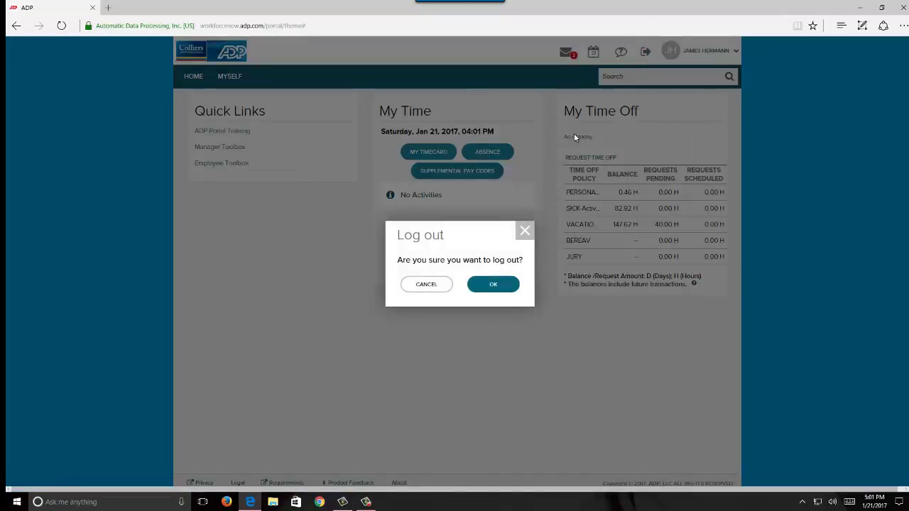
{"action": "left_click", "coordinate": [494, 286]}
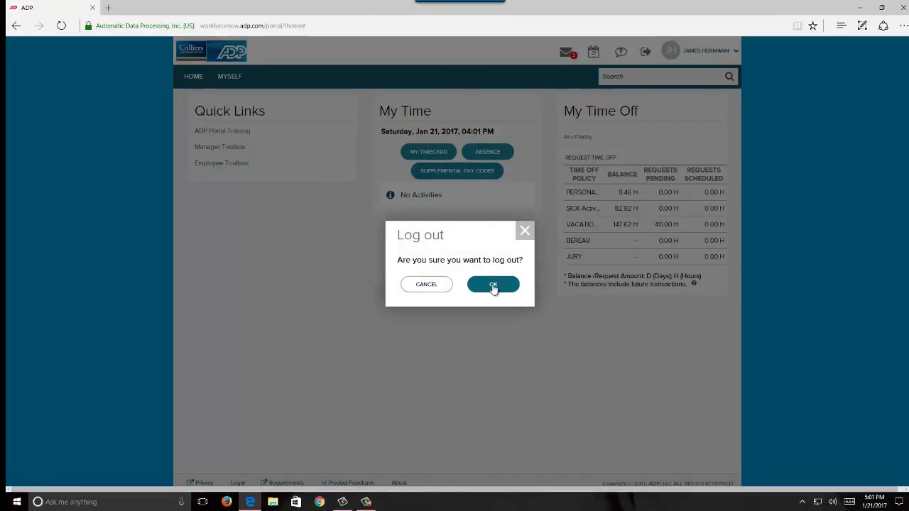